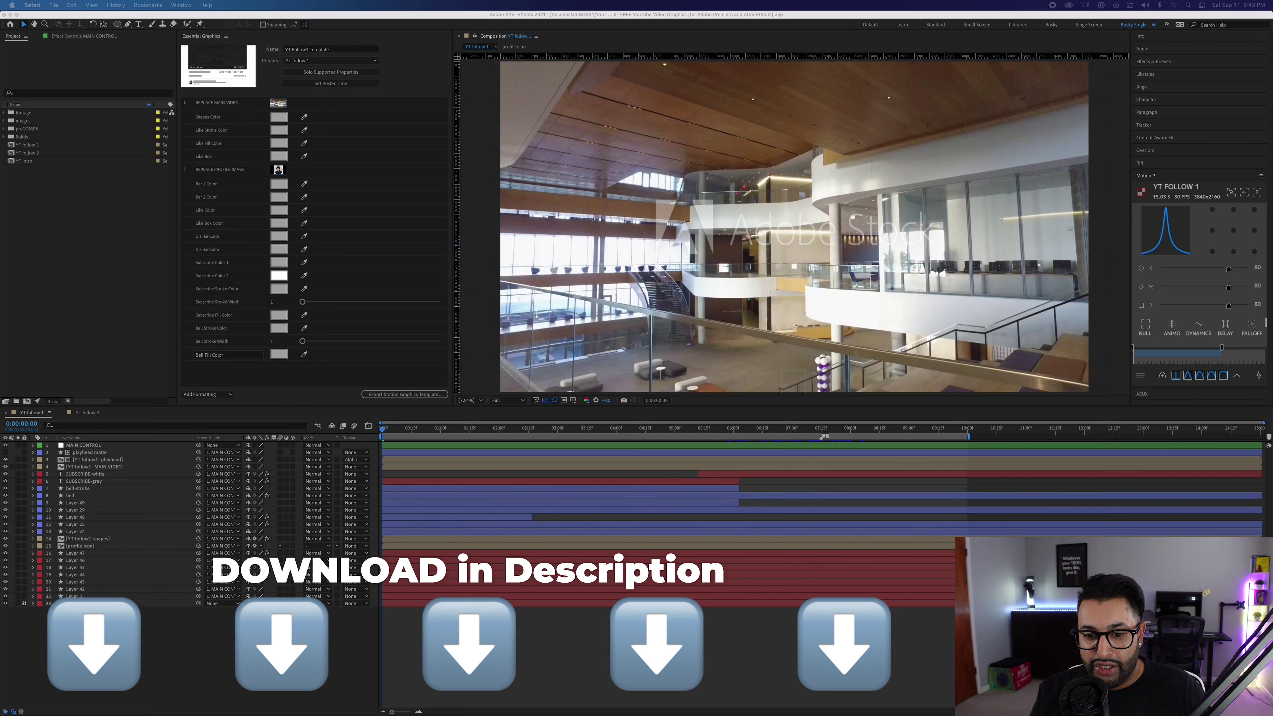
Bring After Effects forward, showing the YT Follow 1 composition and its Essential Graphics panel.
left_click(609, 644)
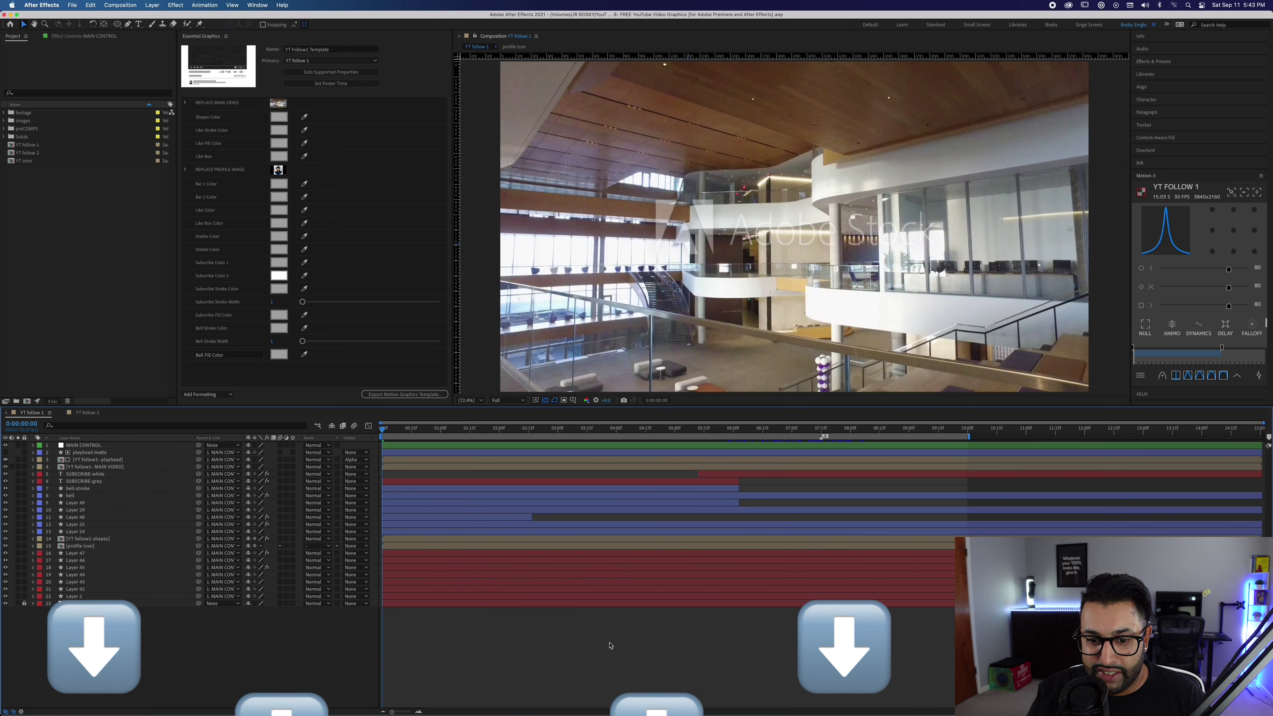
Play and stop the YT Follow 1 animation preview, then switch to Premiere Pro.
key("space")
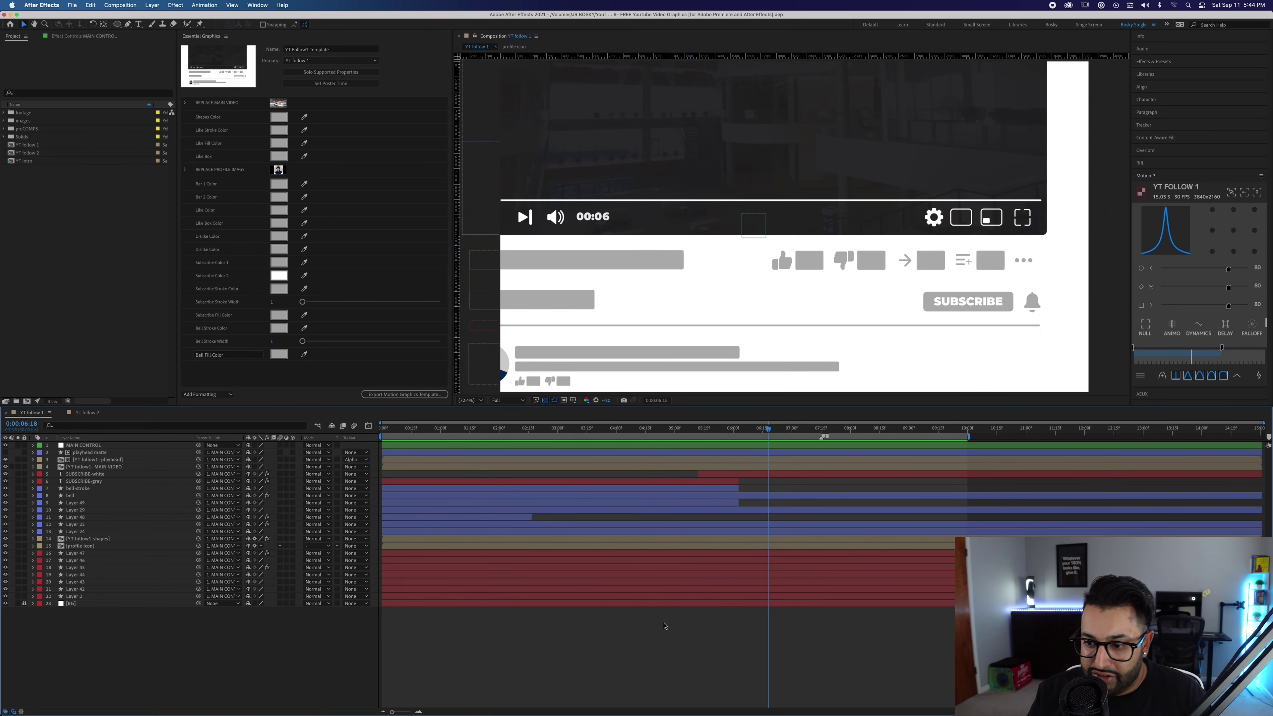
key("space")
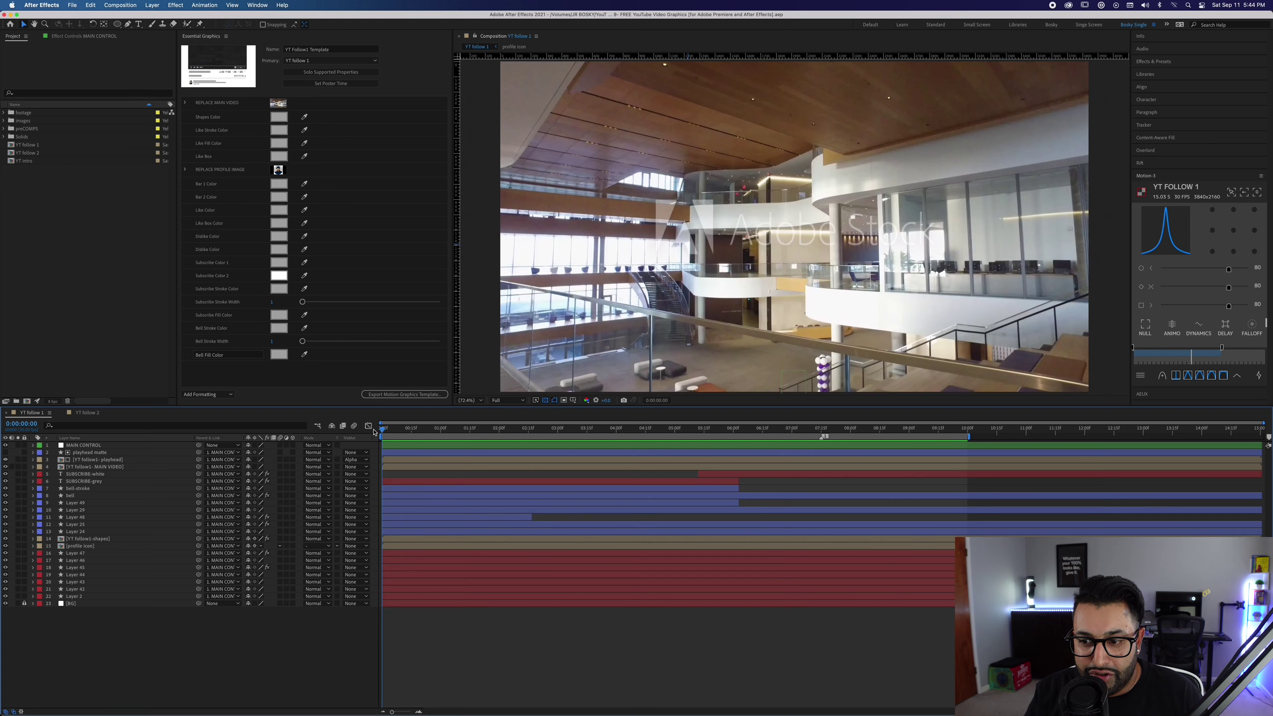
key("super+Tab")
key("super+Tab")
key("super+Tab")
key("super+Tab")
key("super+Tab")
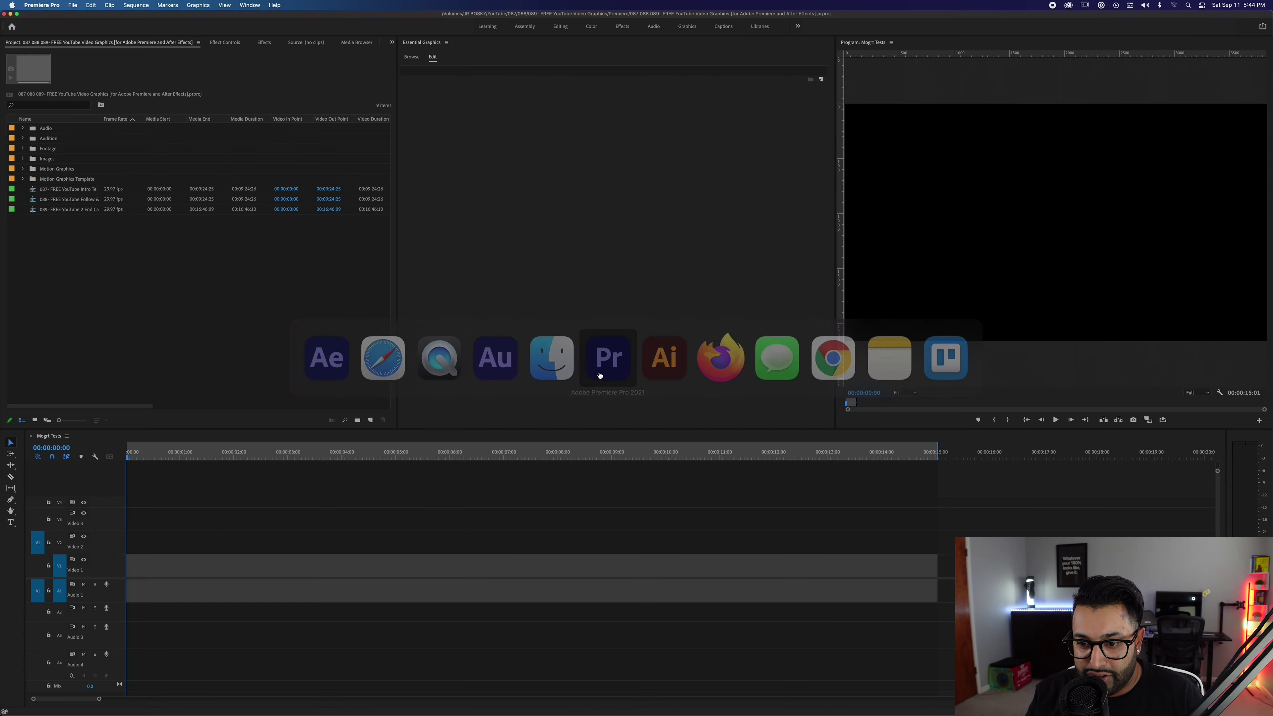
Install the YT Follow1 Template .mogrt from the Essential Graphics Browse panel.
left_click(565, 167)
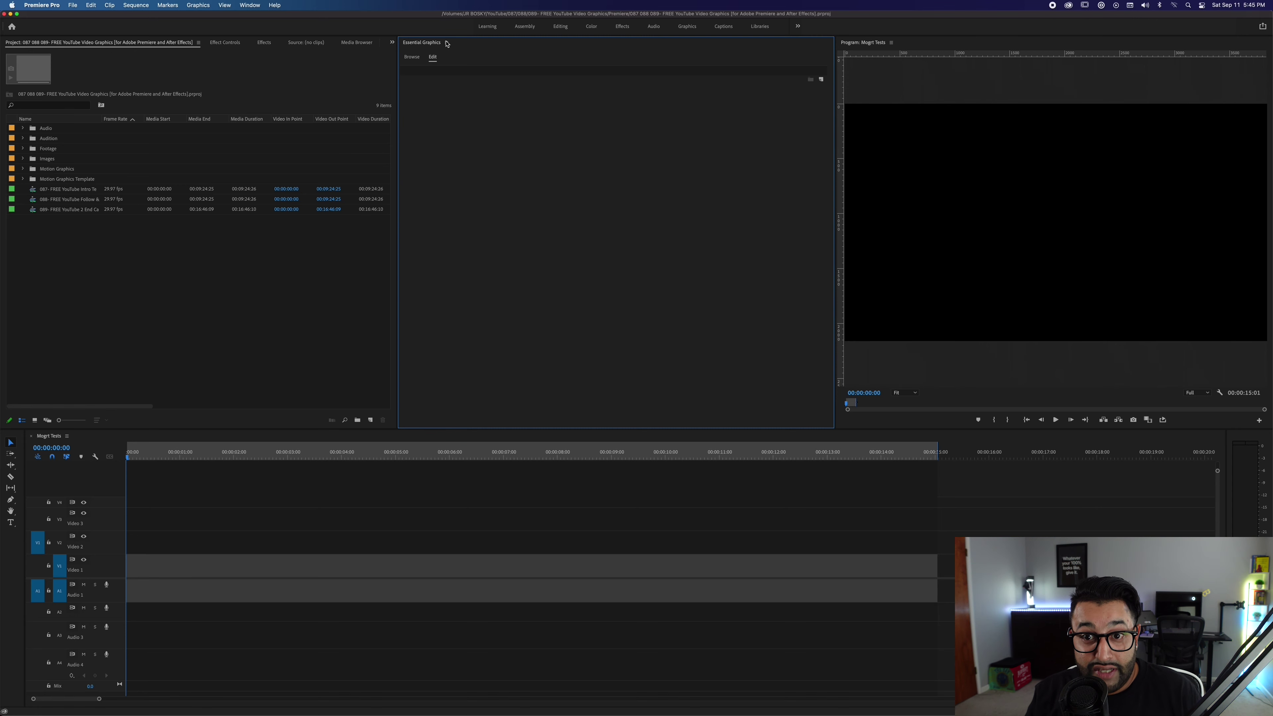
left_click(414, 60)
mouse_move(646, 217)
left_click(823, 422)
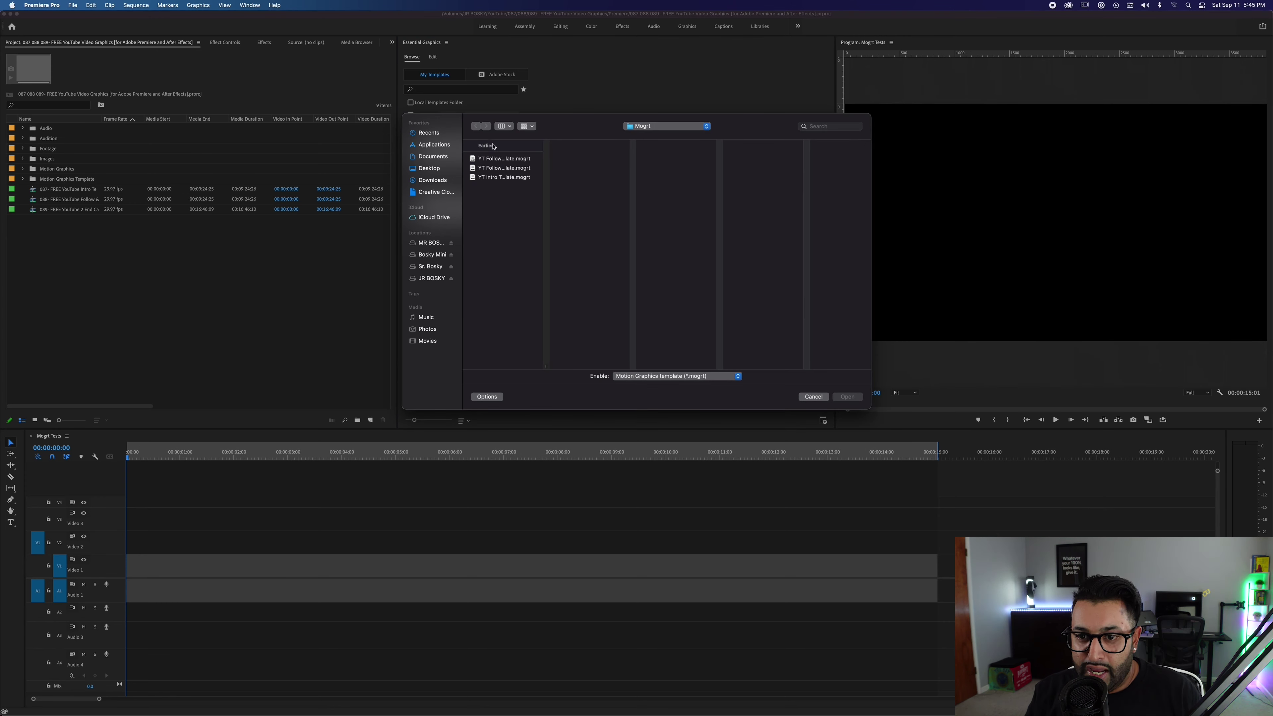
left_click(500, 159)
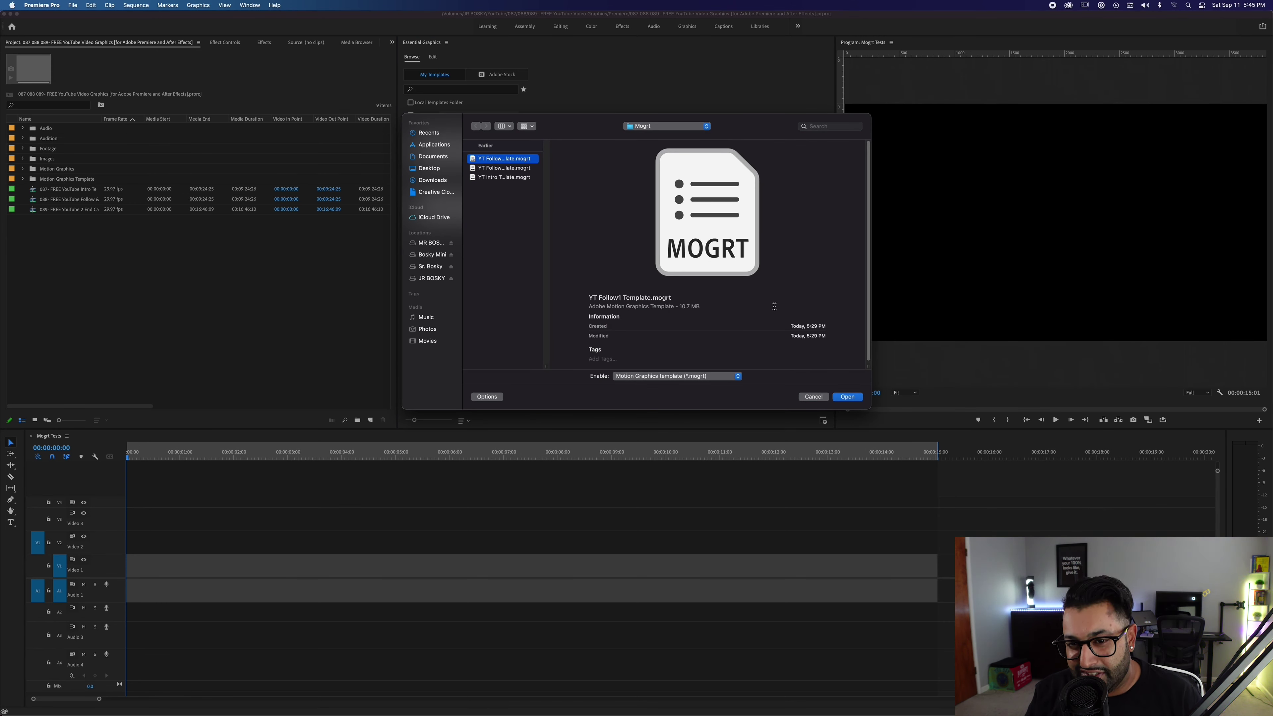
left_click(855, 399)
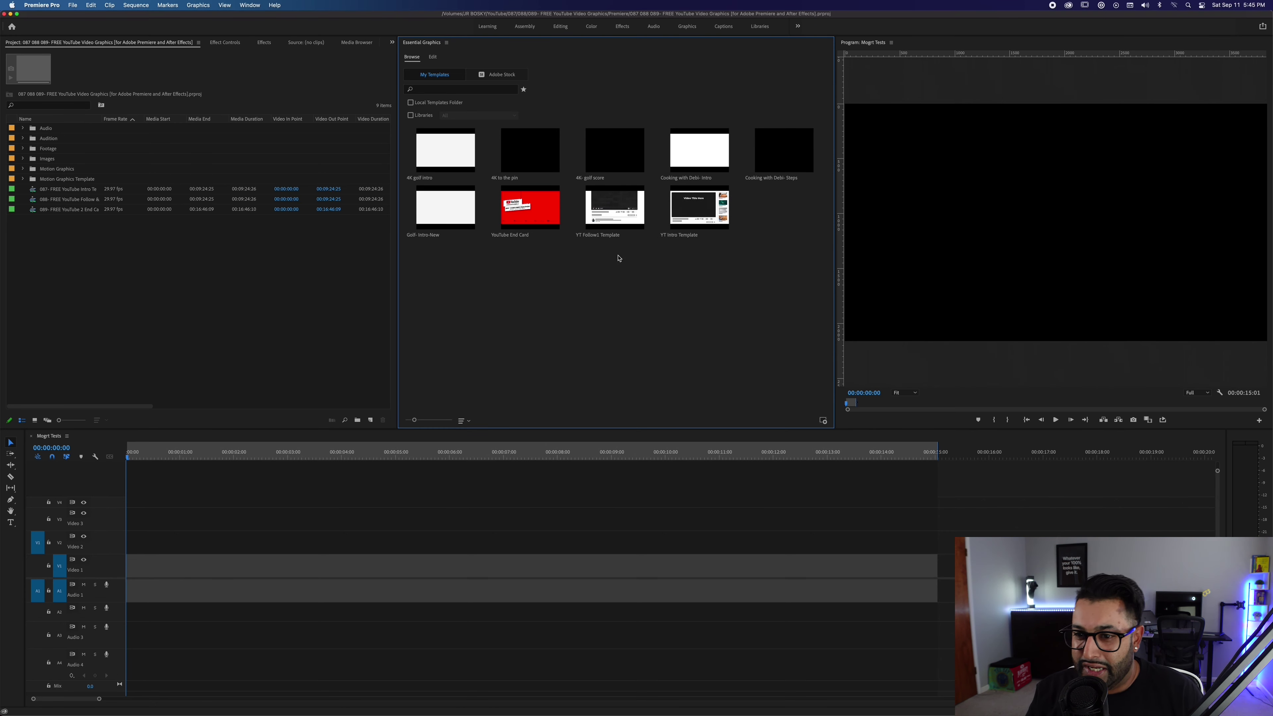
Place YT Follow1 Template on the Magrt Tests sequence, select it and preview it.
left_click_drag(617, 206, 119, 577)
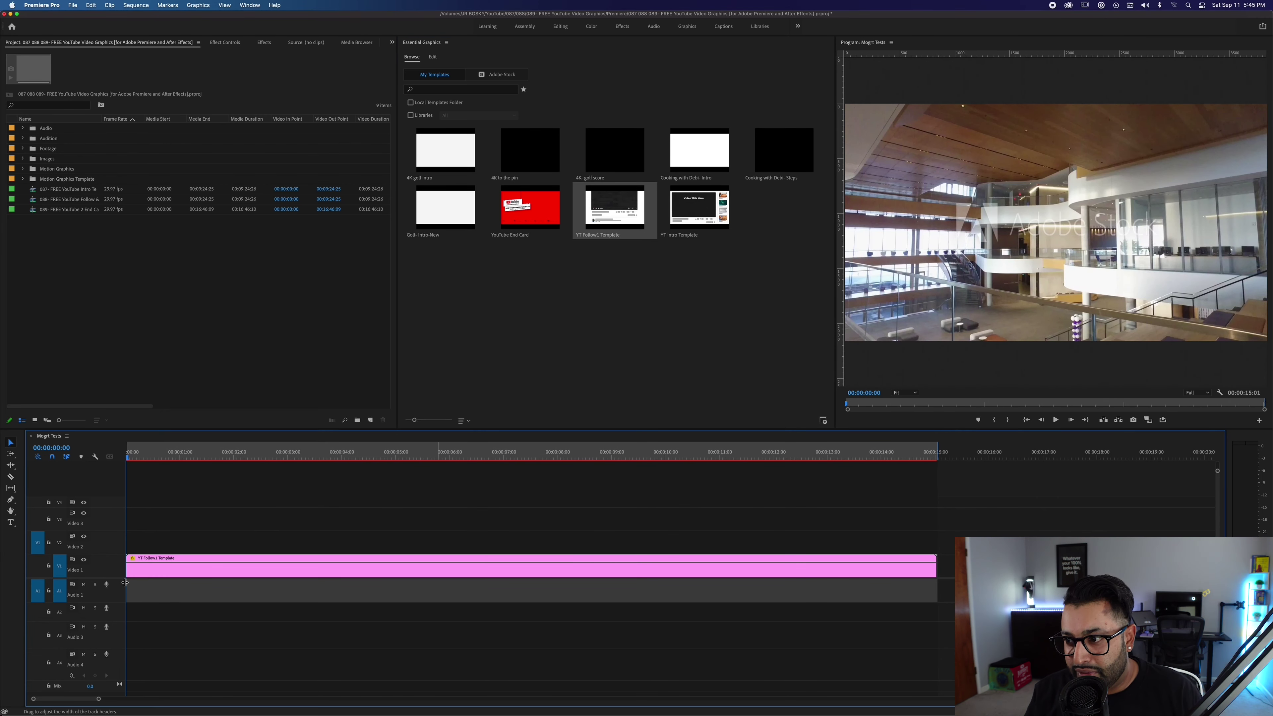
left_click(131, 566)
key("space")
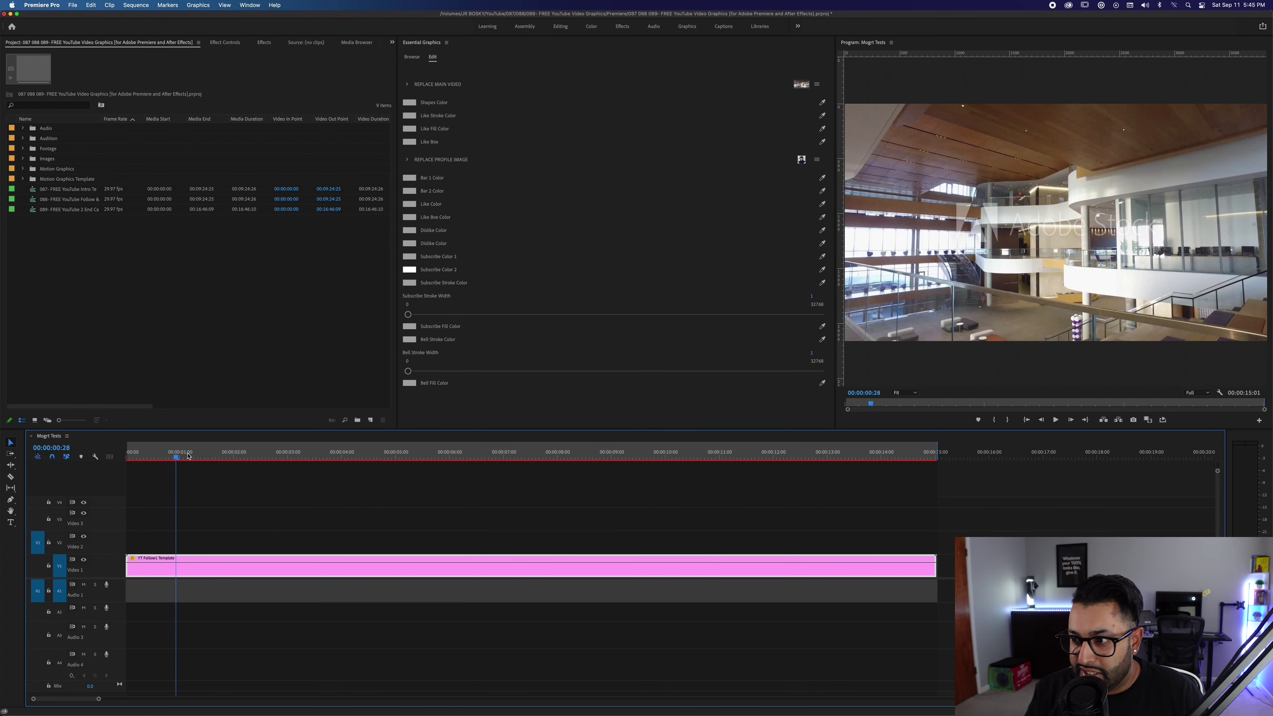
key("space")
left_click(407, 84)
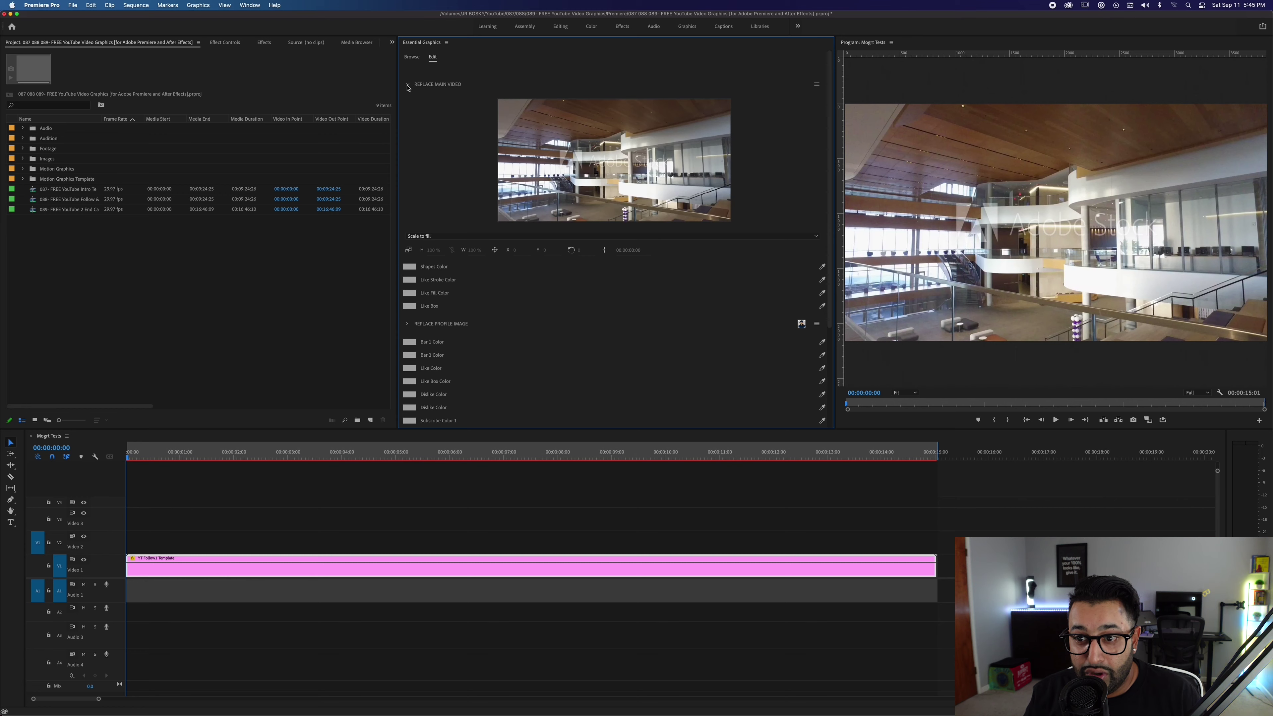
Replace the template's main video with golf clip C0679.MP4 from Footage > Golf, then play it.
left_click(22, 148)
left_click(51, 169)
left_click_drag(52, 179, 686, 157)
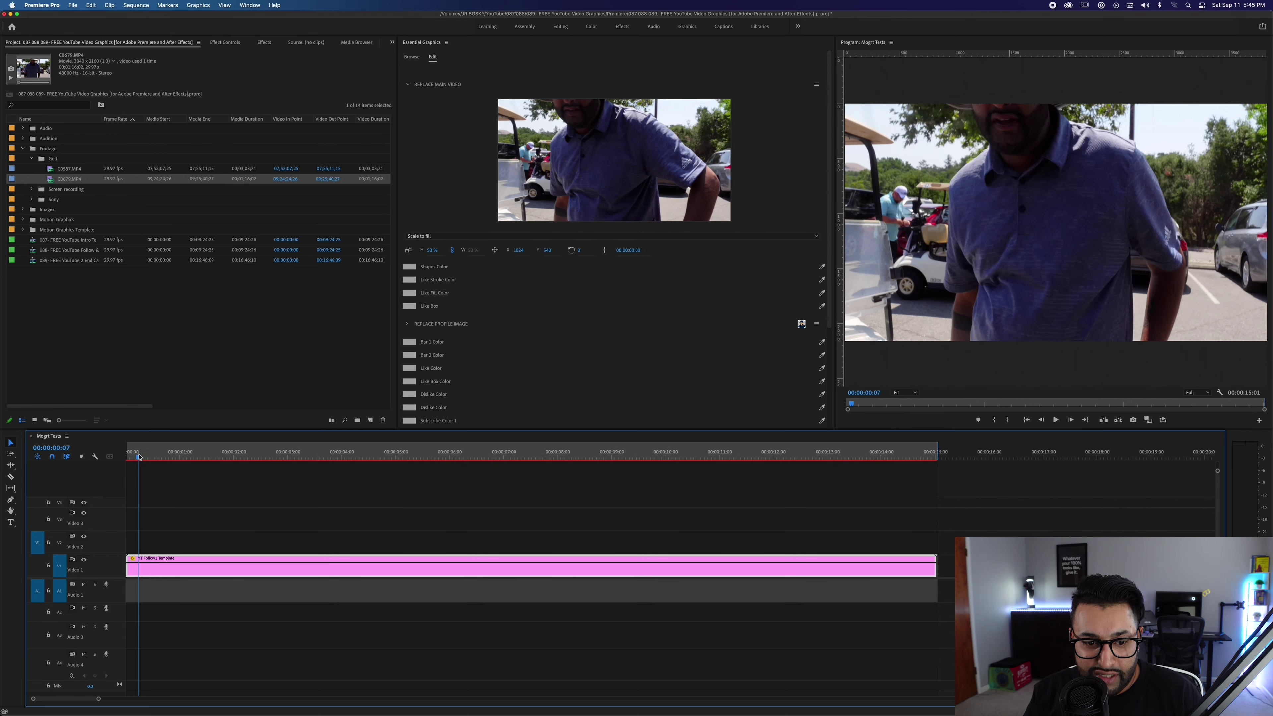
key("space")
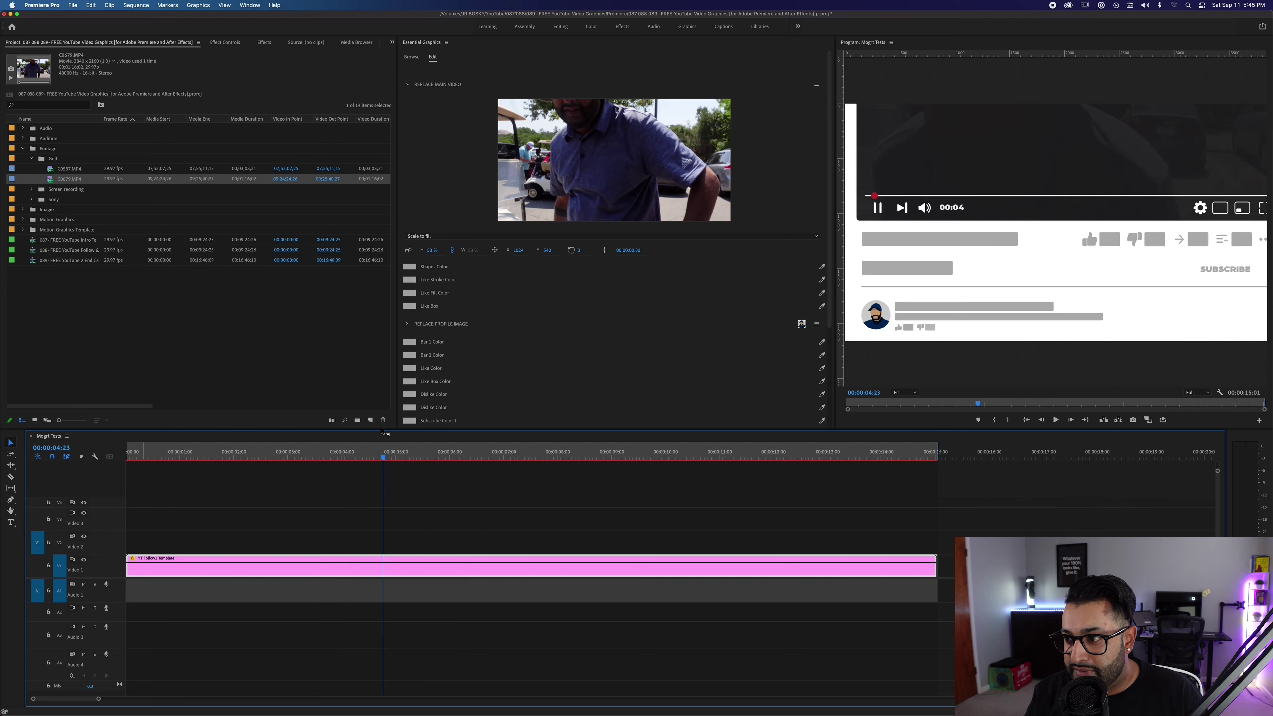
Set the template's Shapes Color to dark red 641717.
scroll(431, 281, "down", 1)
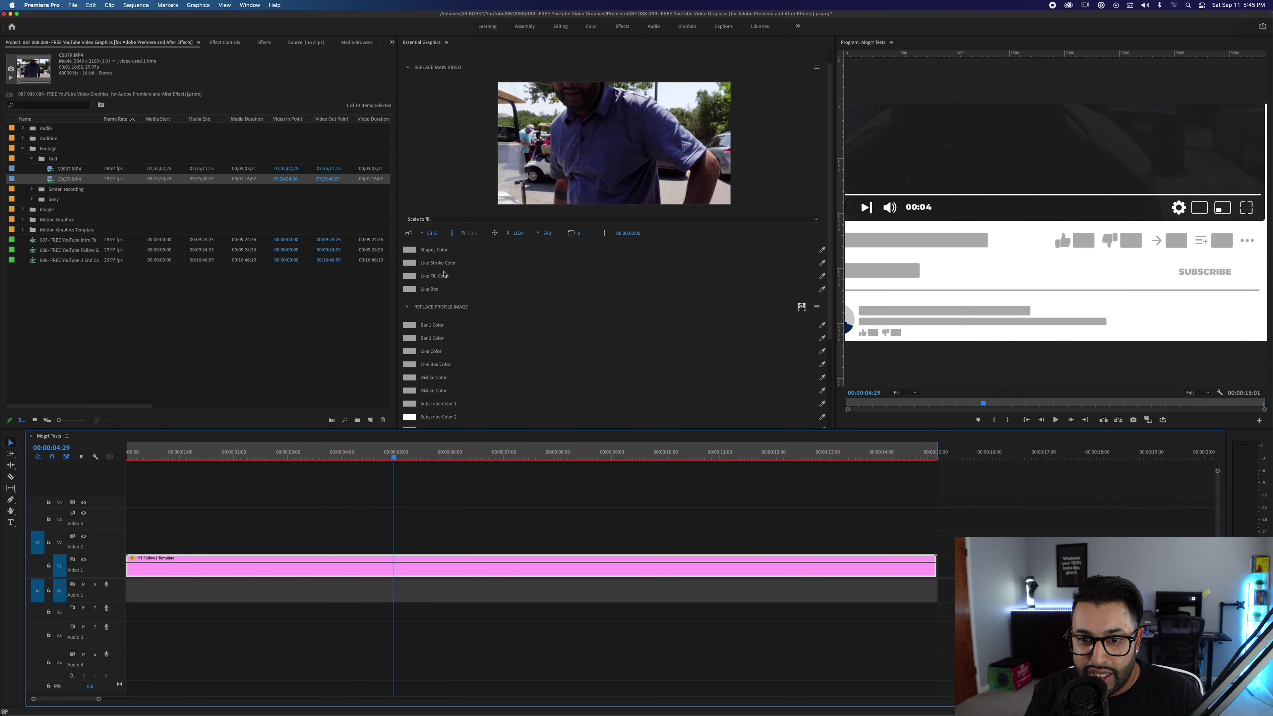
left_click(409, 249)
left_click(518, 345)
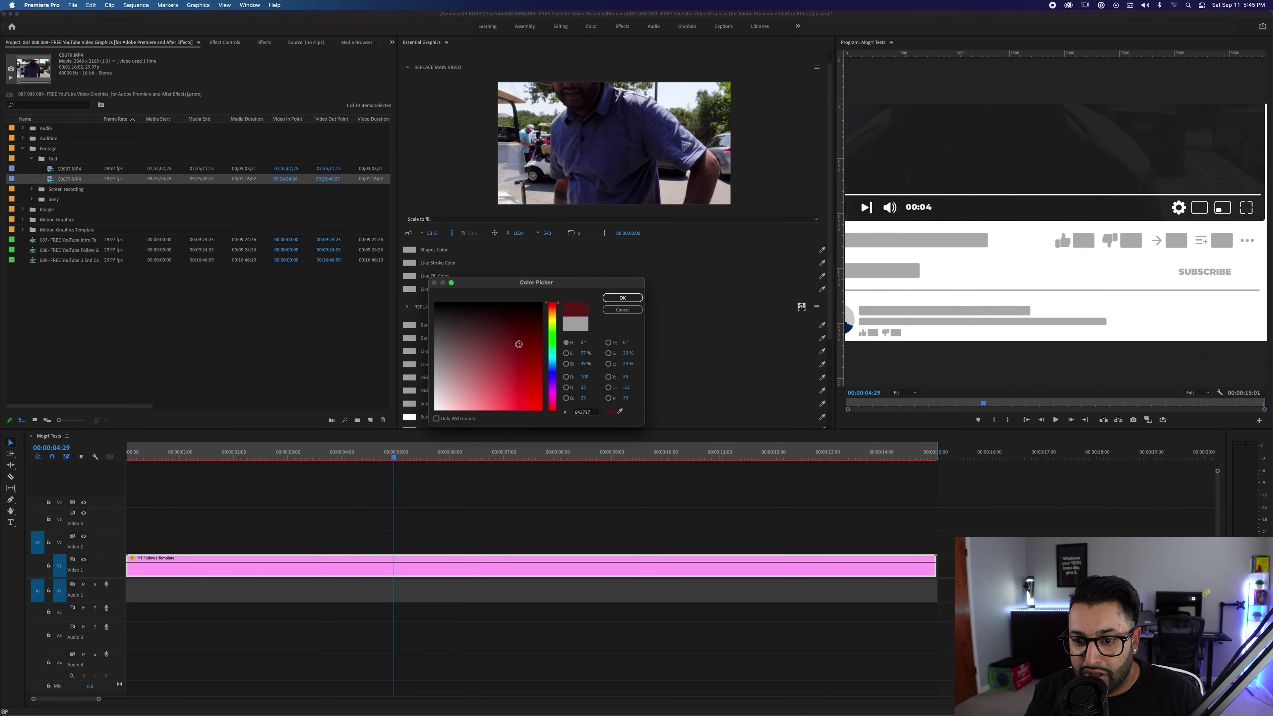
left_click(622, 298)
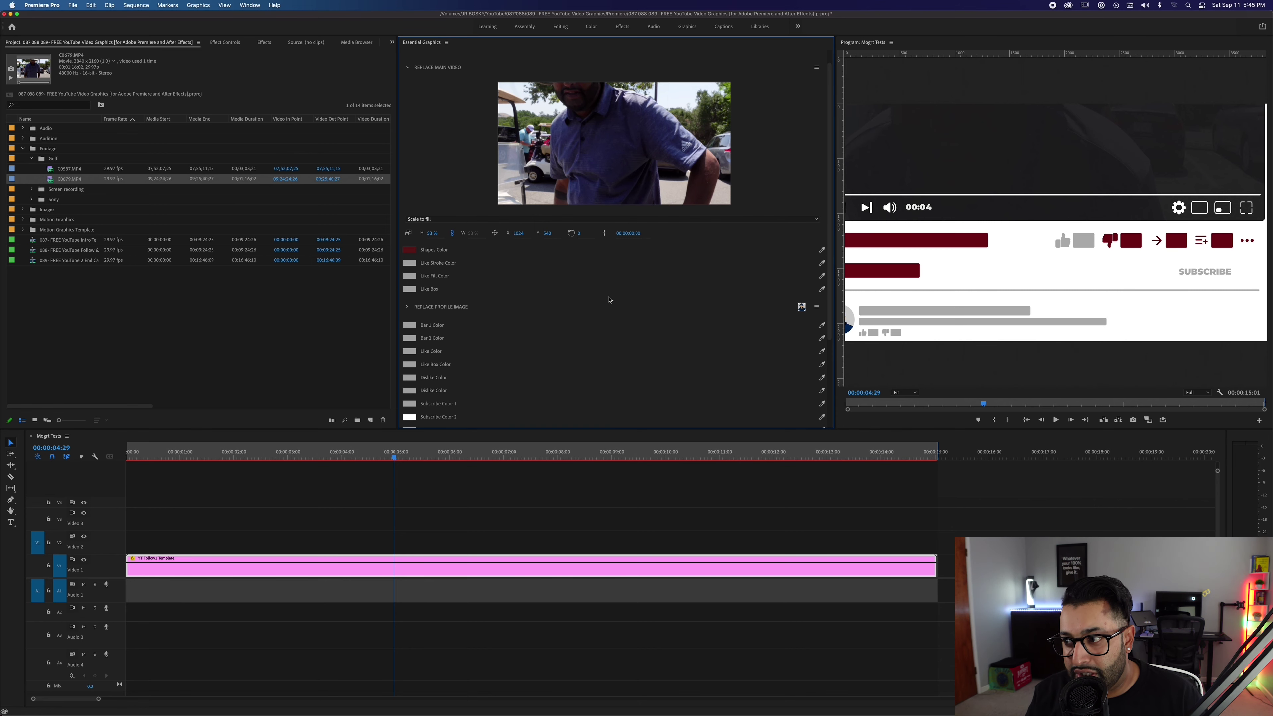
Set the Like Stroke Color to bright red FF0000 and check a later frame.
left_click(410, 263)
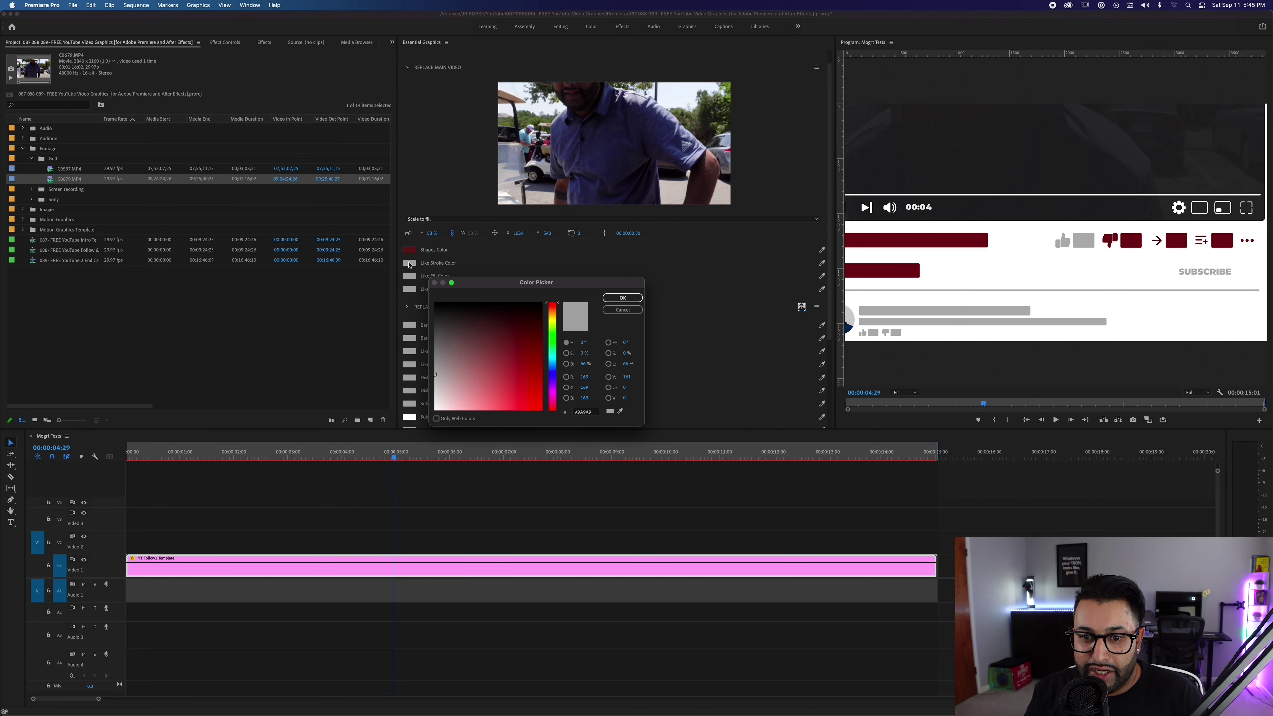
left_click(526, 398)
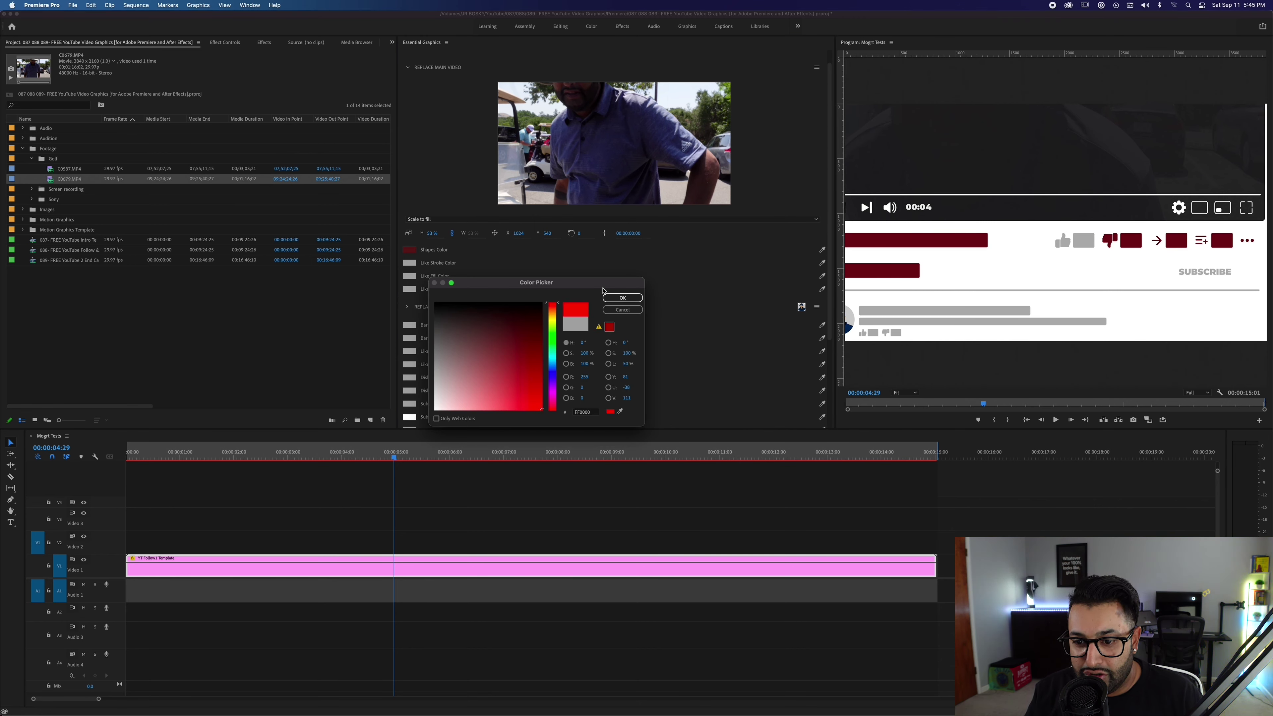
left_click(622, 297)
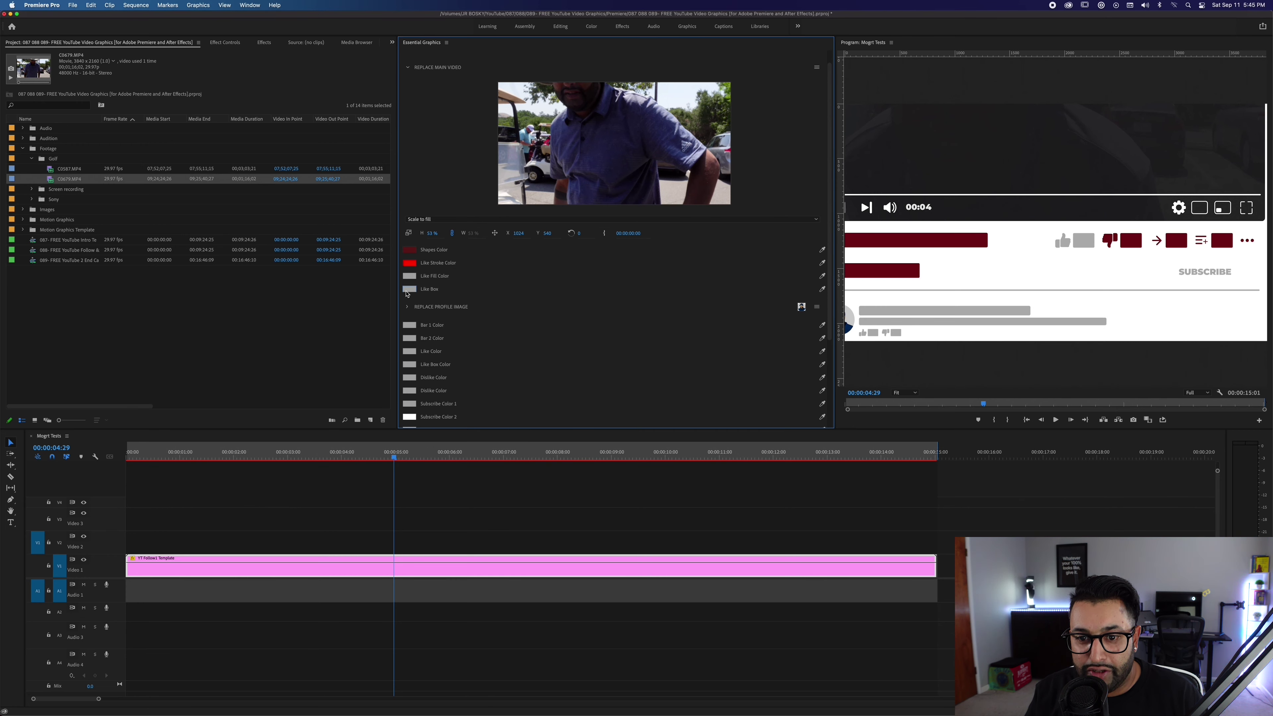
scroll(409, 295, "down", 2)
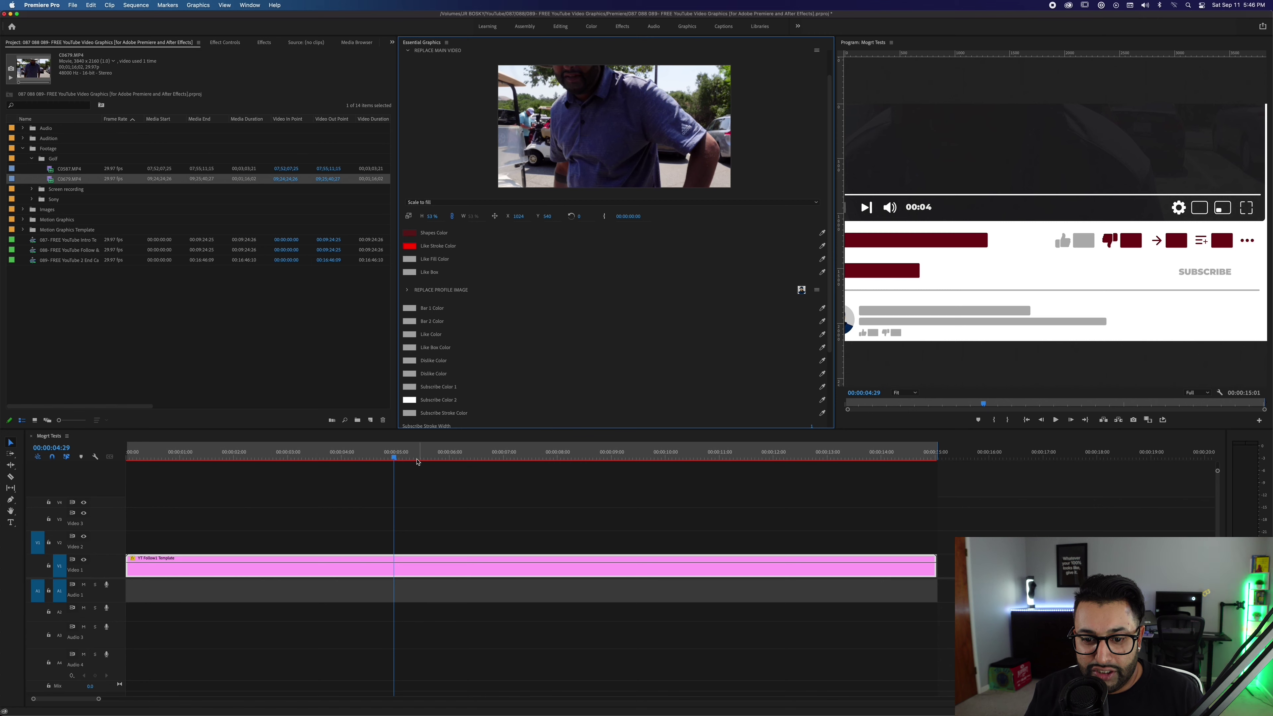
mouse_move(395, 458)
left_mouse_down()
mouse_move(478, 459)
mouse_move(337, 457)
mouse_move(385, 455)
left_mouse_up()
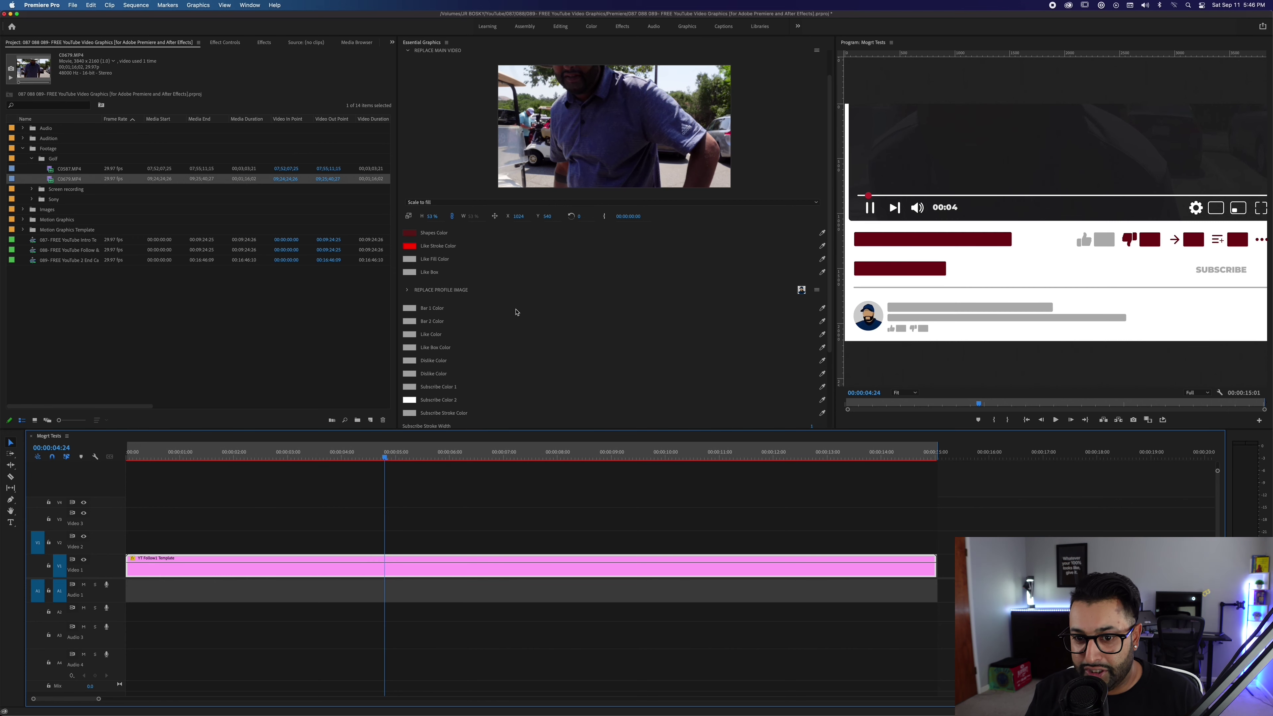
Drop the night coastline thumbnail from the Images bin into the Replace Profile Image slot.
left_click(408, 290)
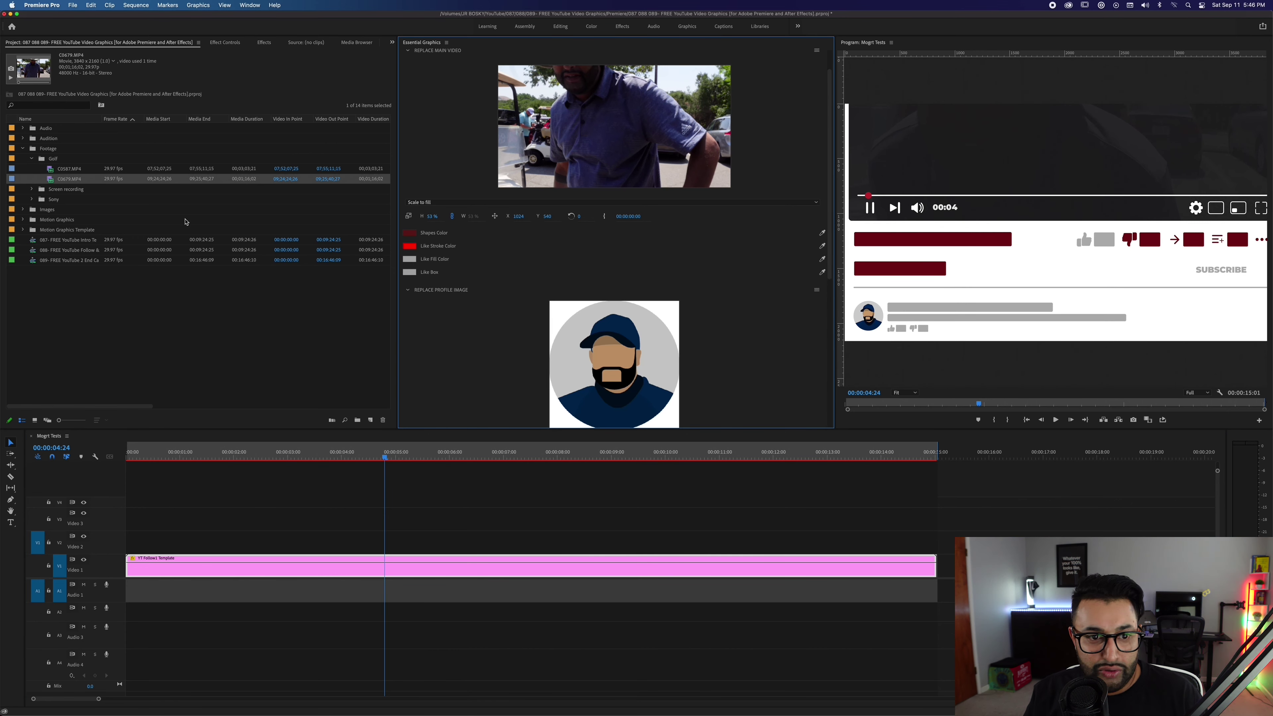
left_click(23, 210)
left_click_drag(70, 232, 625, 360)
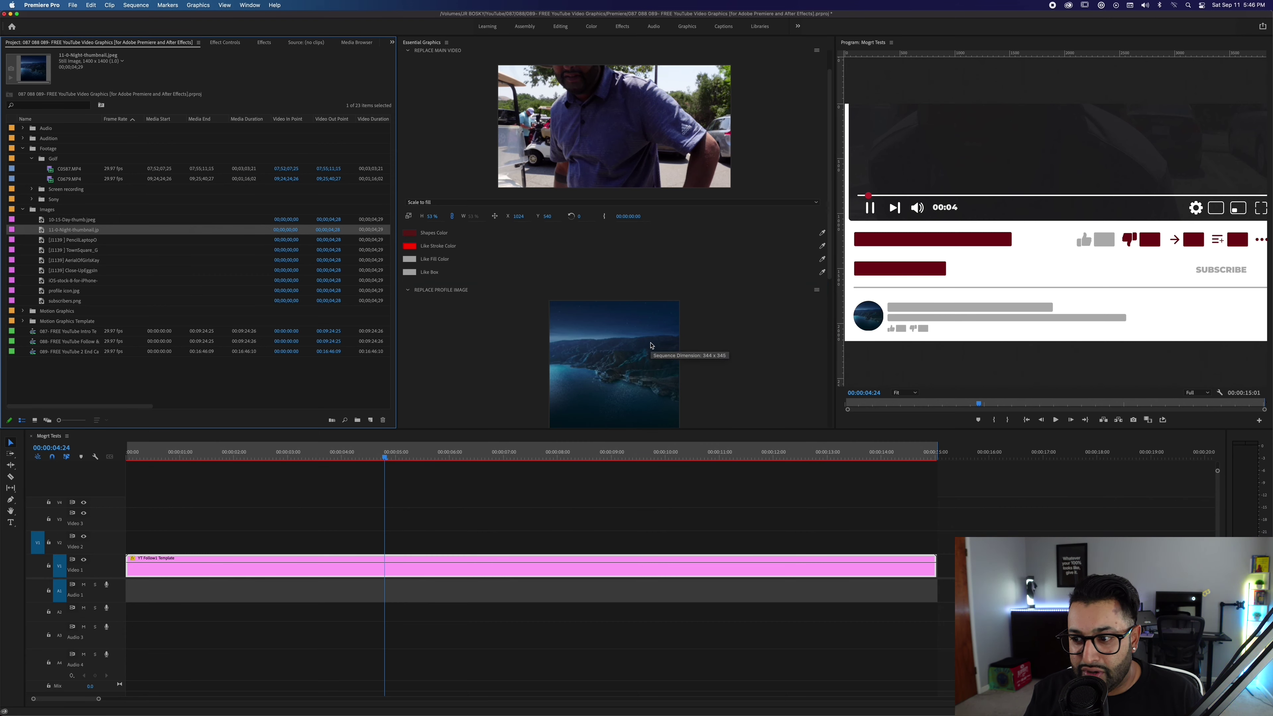
scroll(477, 307, "down", 4)
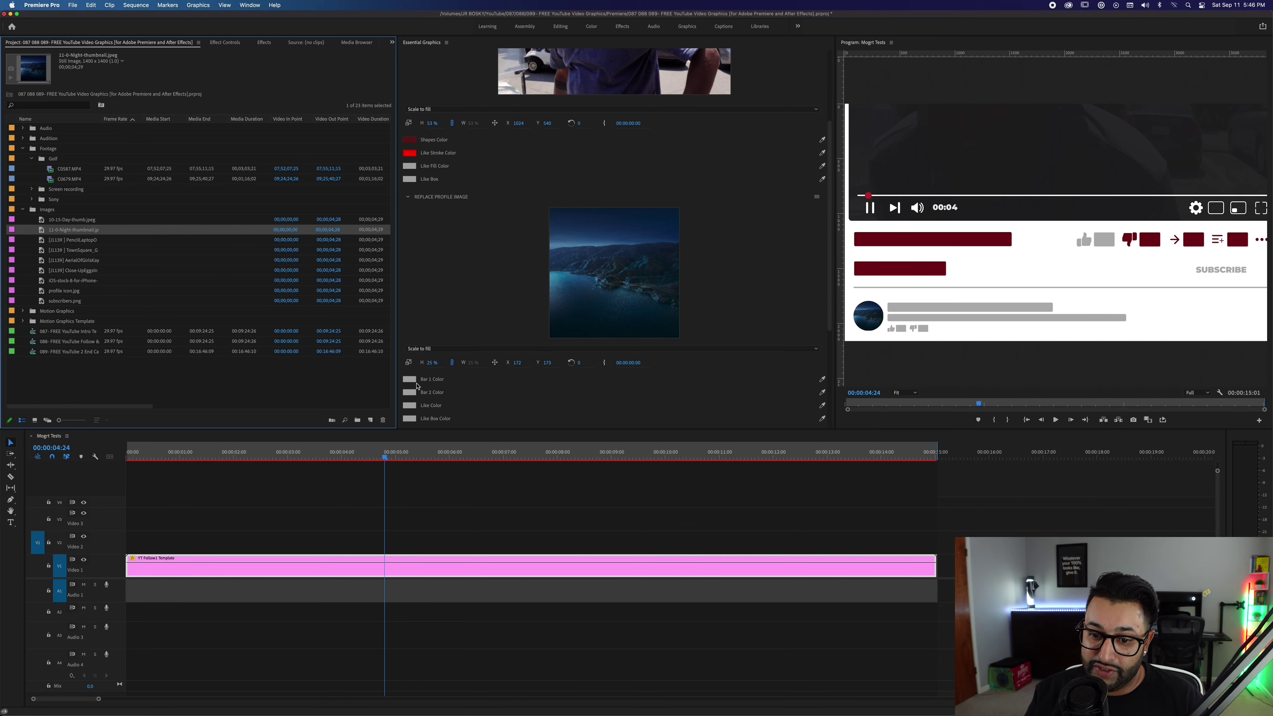
Set the template's Bar 1 Color to red.
left_click(406, 197)
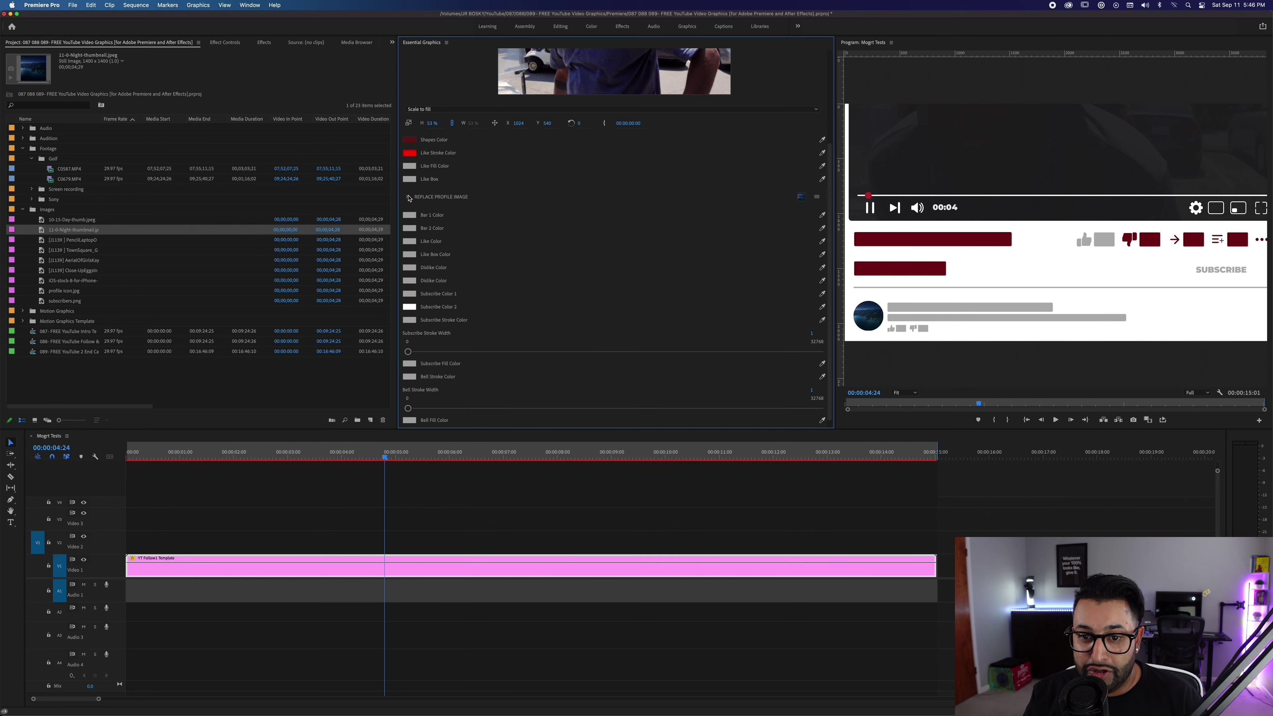
left_click(410, 206)
left_click_drag(495, 349, 493, 382)
left_click(622, 297)
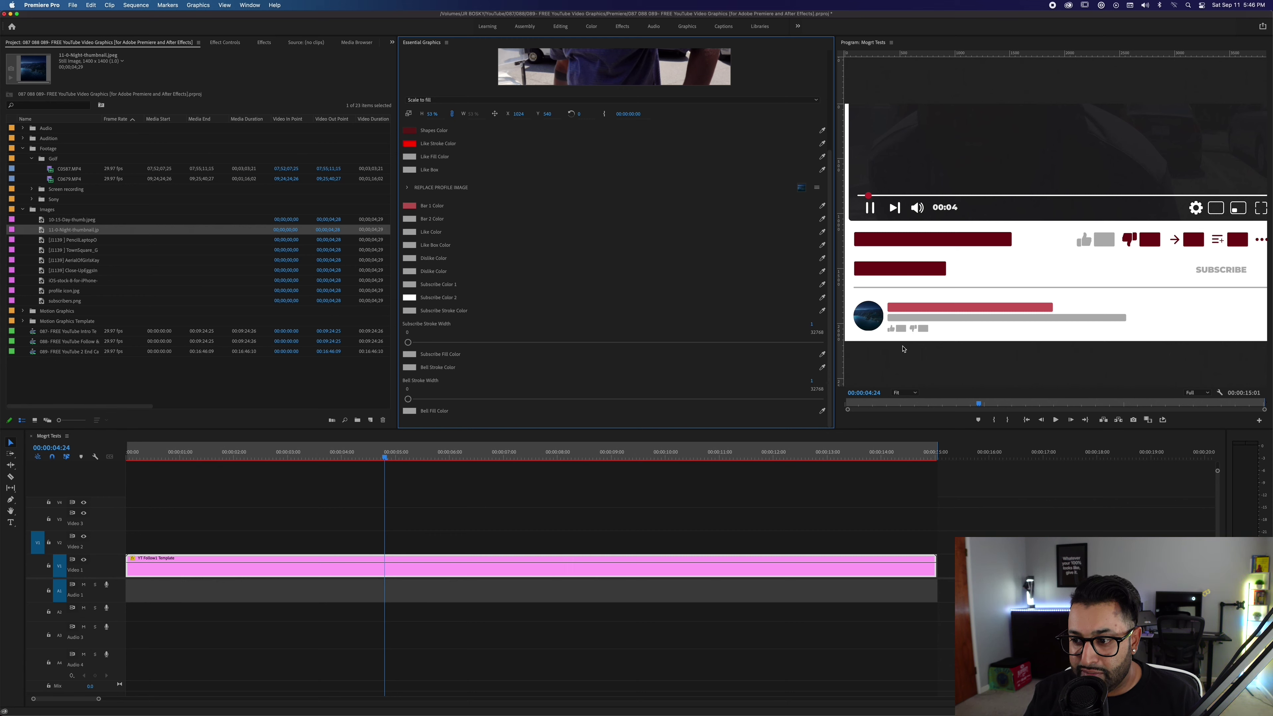
Set Subscribe Color 1 to red and Subscribe Color 2 to a saturated blue-purple.
left_click_drag(492, 454, 528, 455)
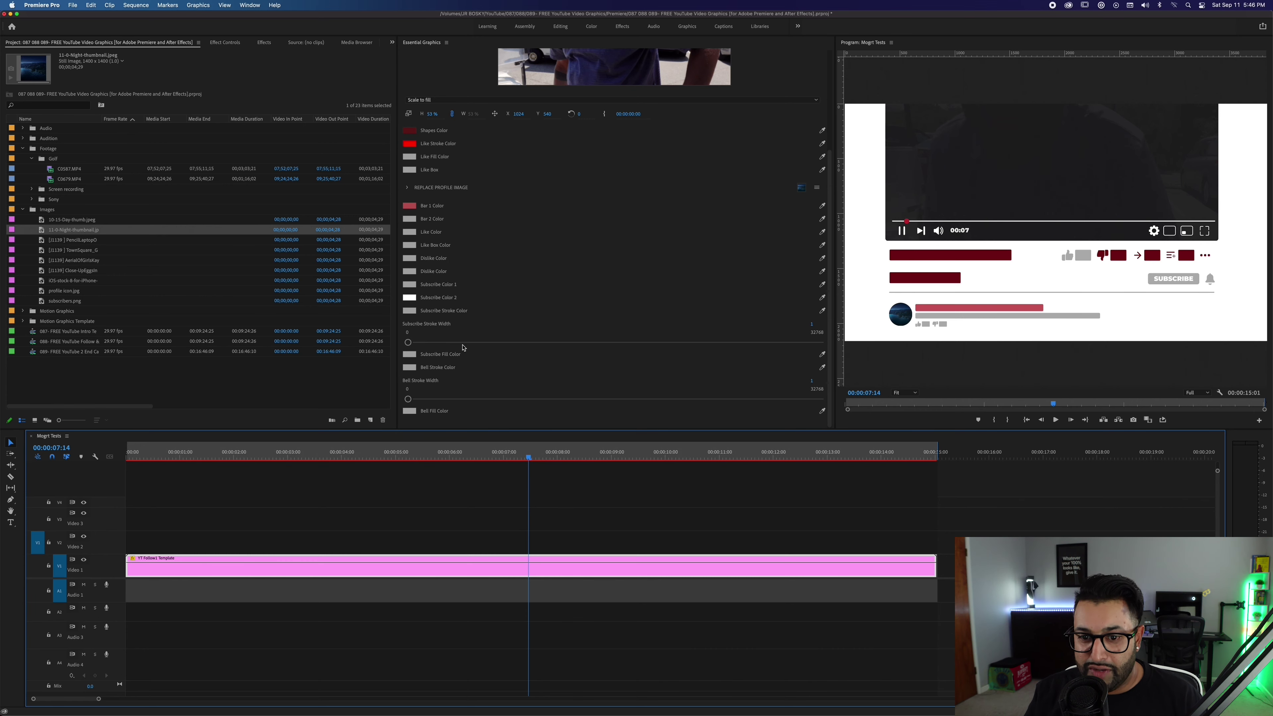
left_click(409, 285)
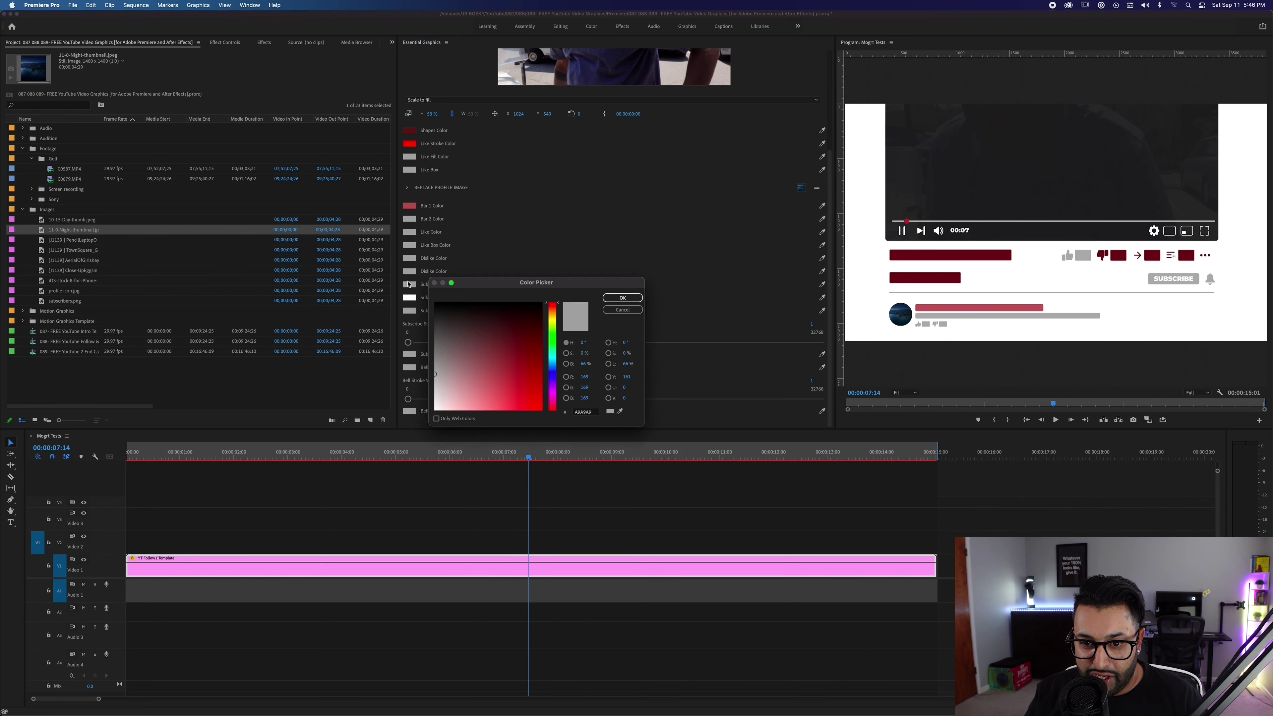
left_click(622, 298)
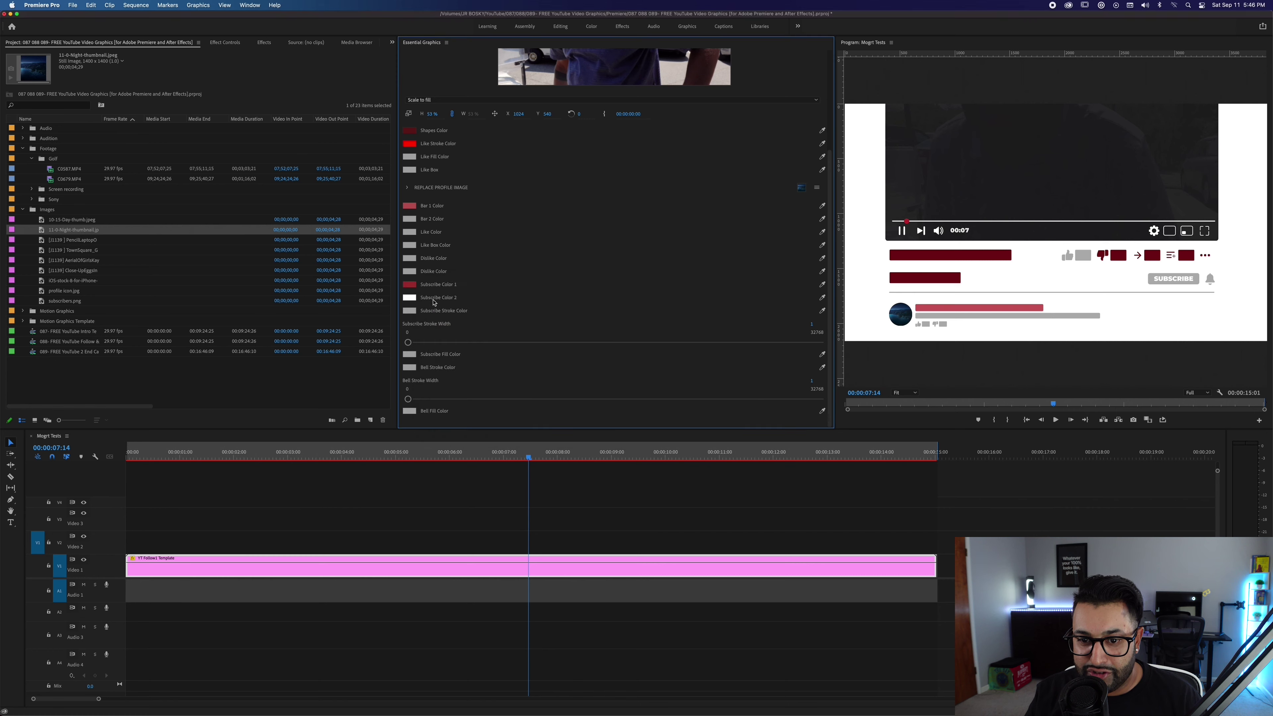
left_click(409, 297)
left_click_drag(463, 359, 434, 373)
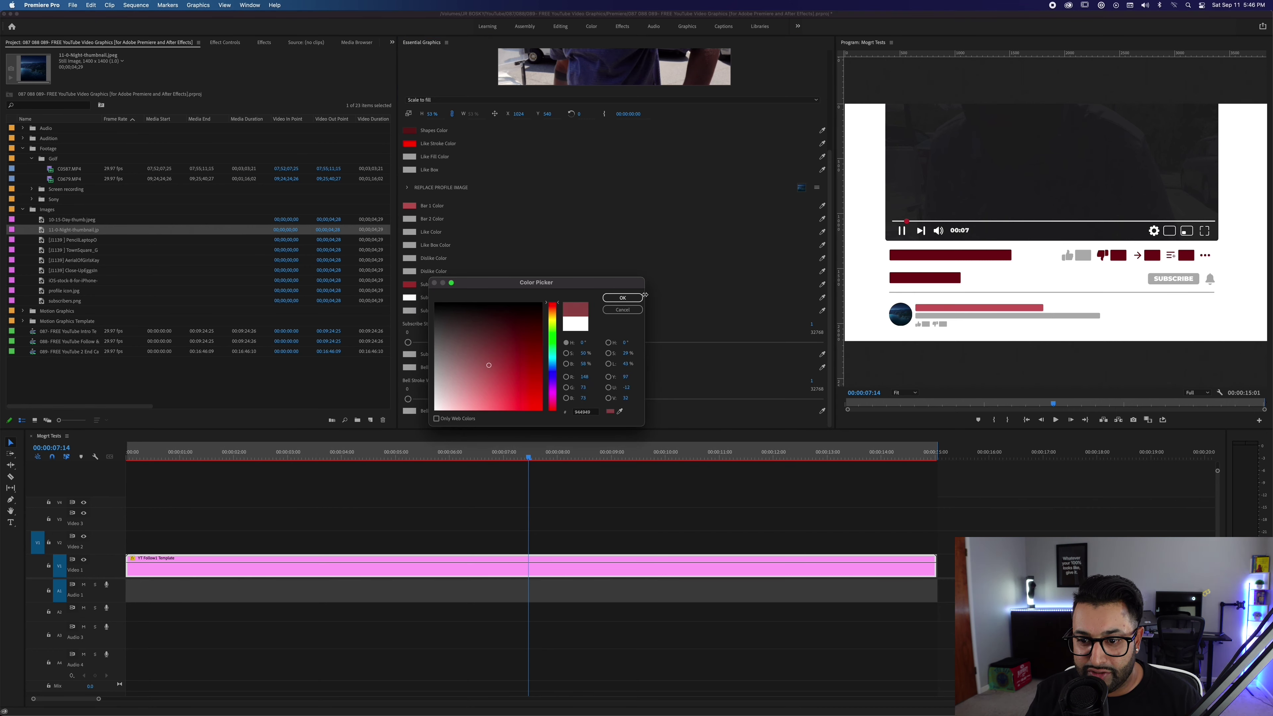
left_click(553, 373)
left_click(534, 369)
left_click(622, 297)
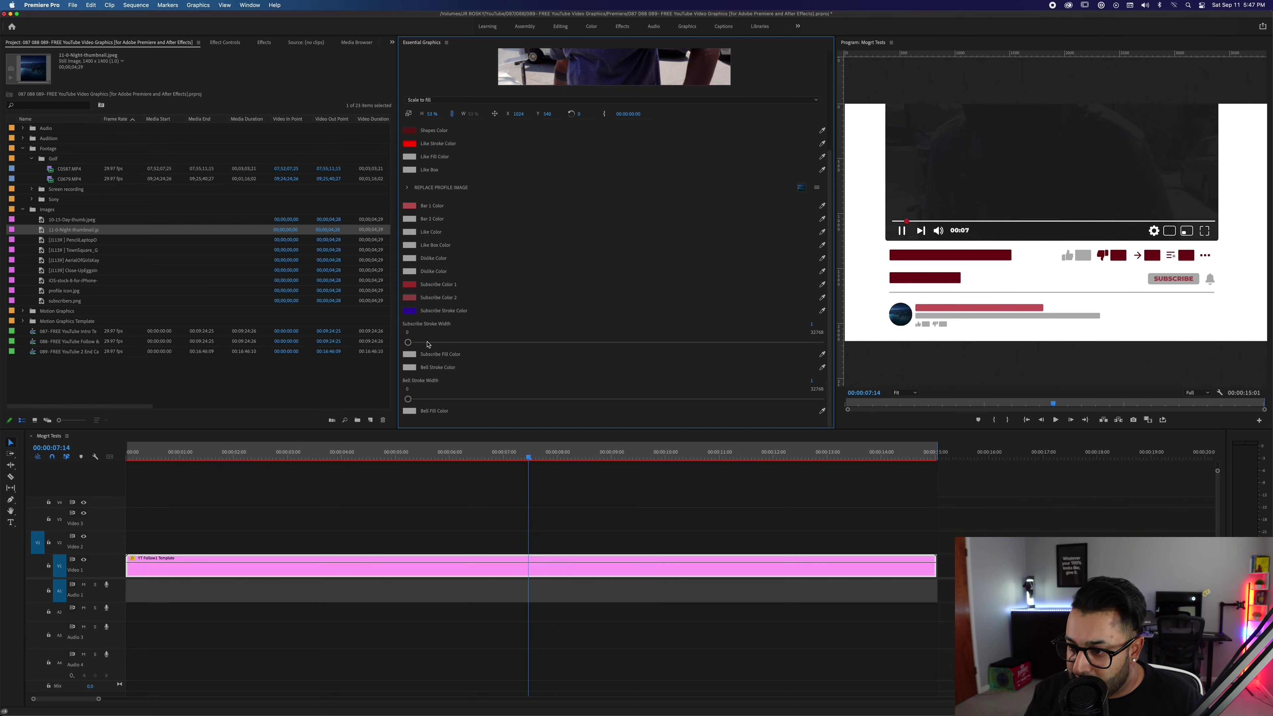
left_click_drag(552, 456, 683, 457)
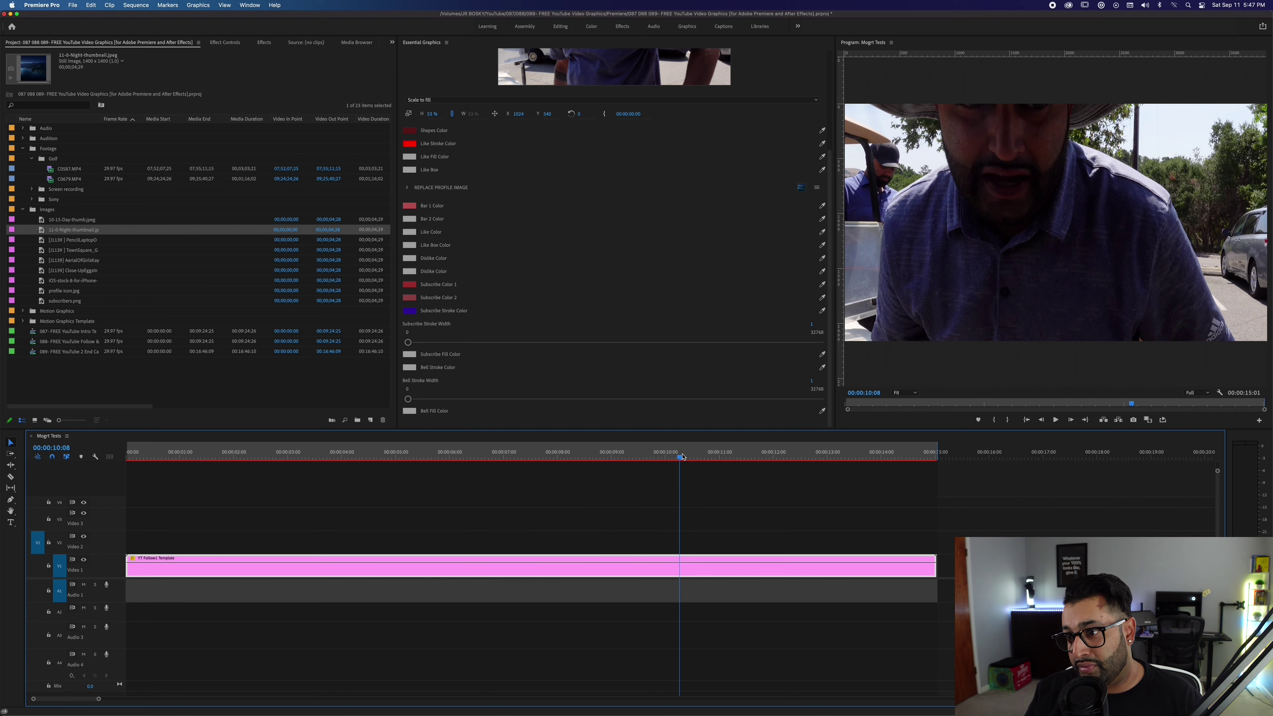
Render the sequence and play back the customized follow template.
left_click_drag(507, 461, 40, 434)
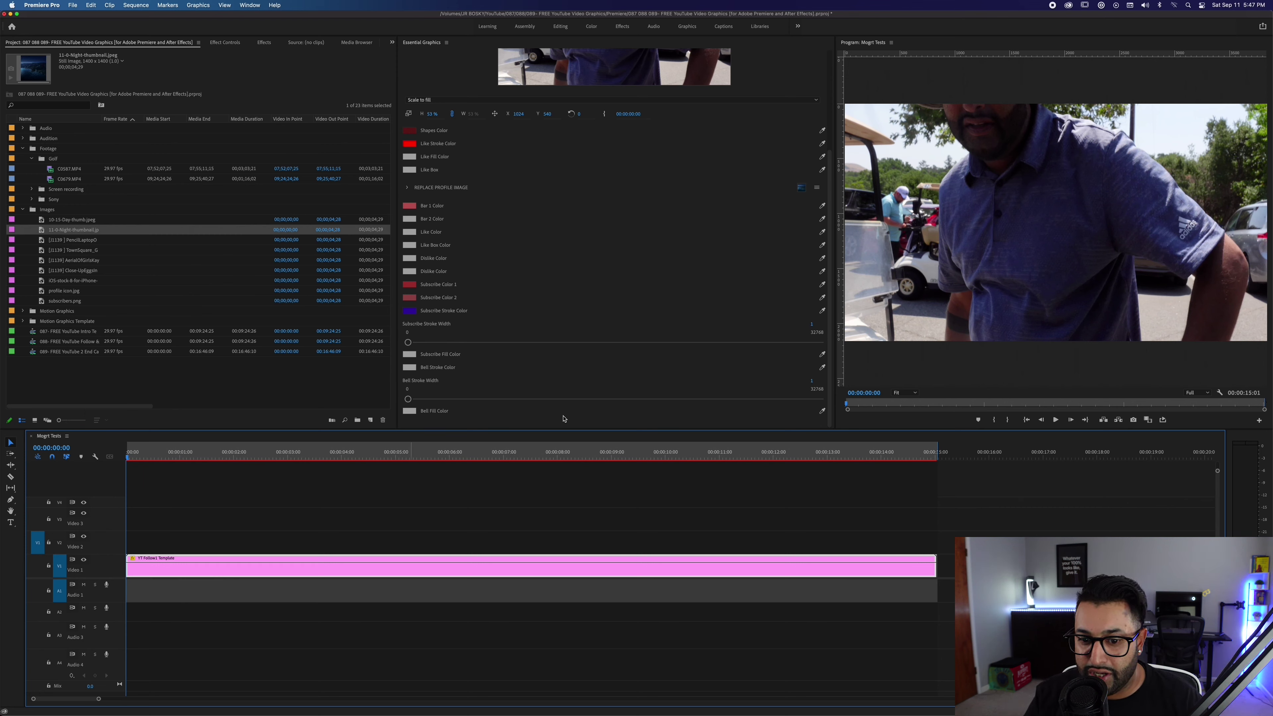
left_click_drag(722, 457, 98, 435)
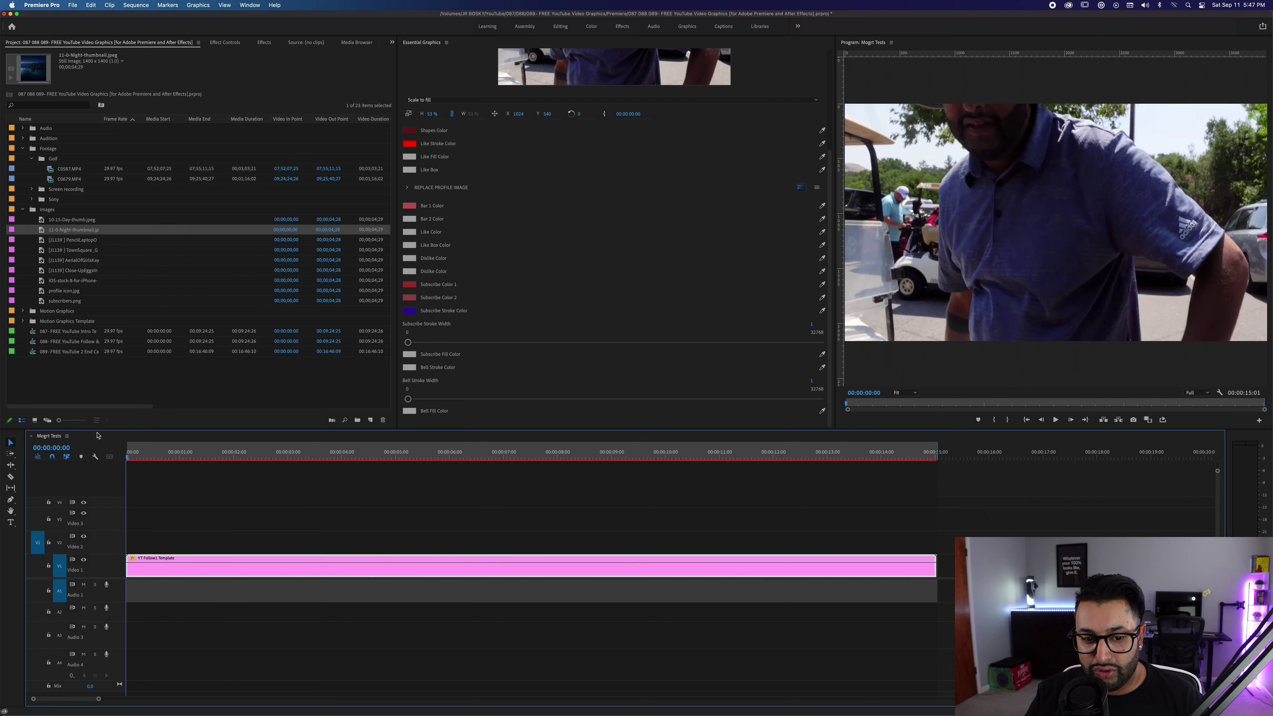
key("Return")
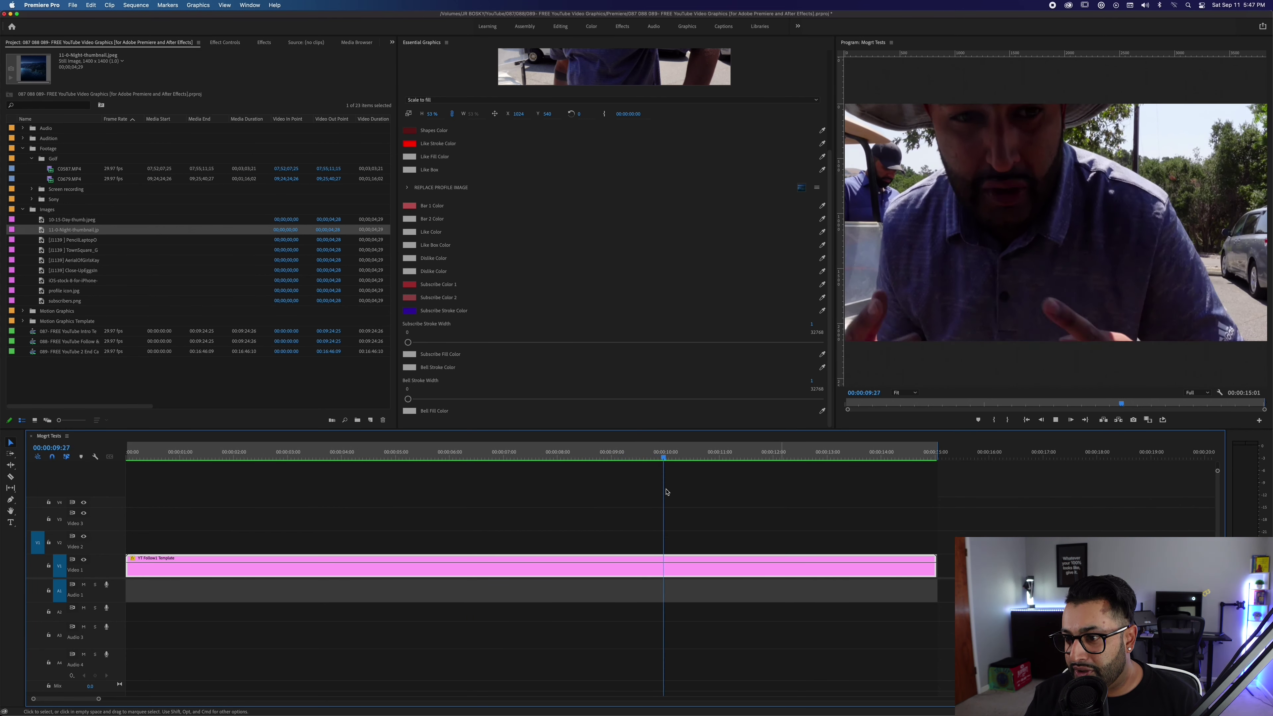
key("space")
left_click_drag(683, 458, 84, 431)
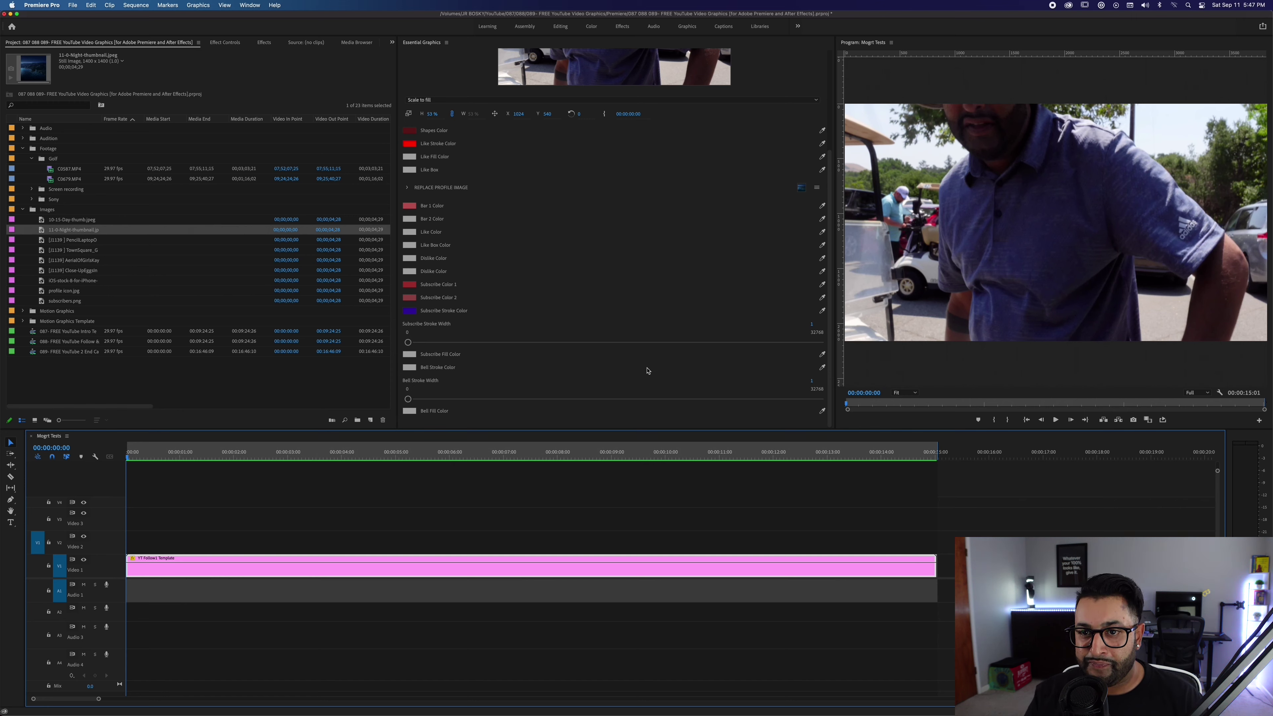
Delete the YT Follow1 Template clip from V1, show the template library, and switch to After Effects.
left_click(254, 503)
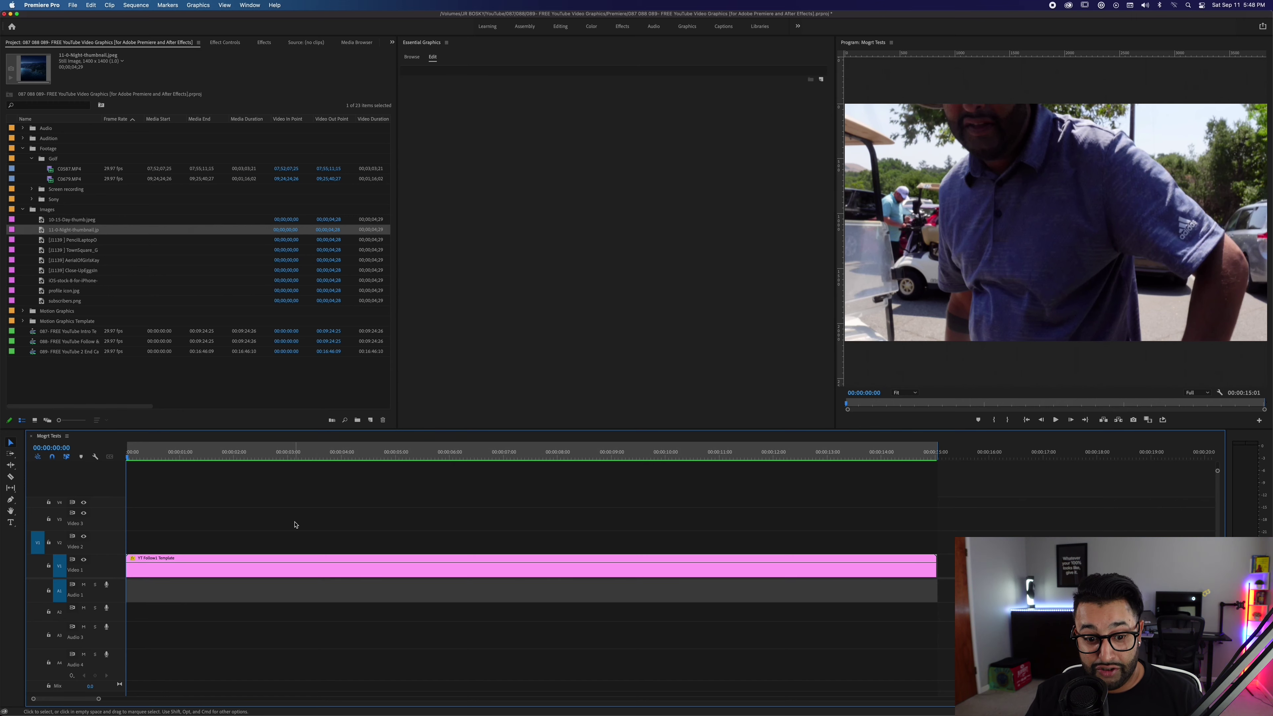
left_click(260, 572)
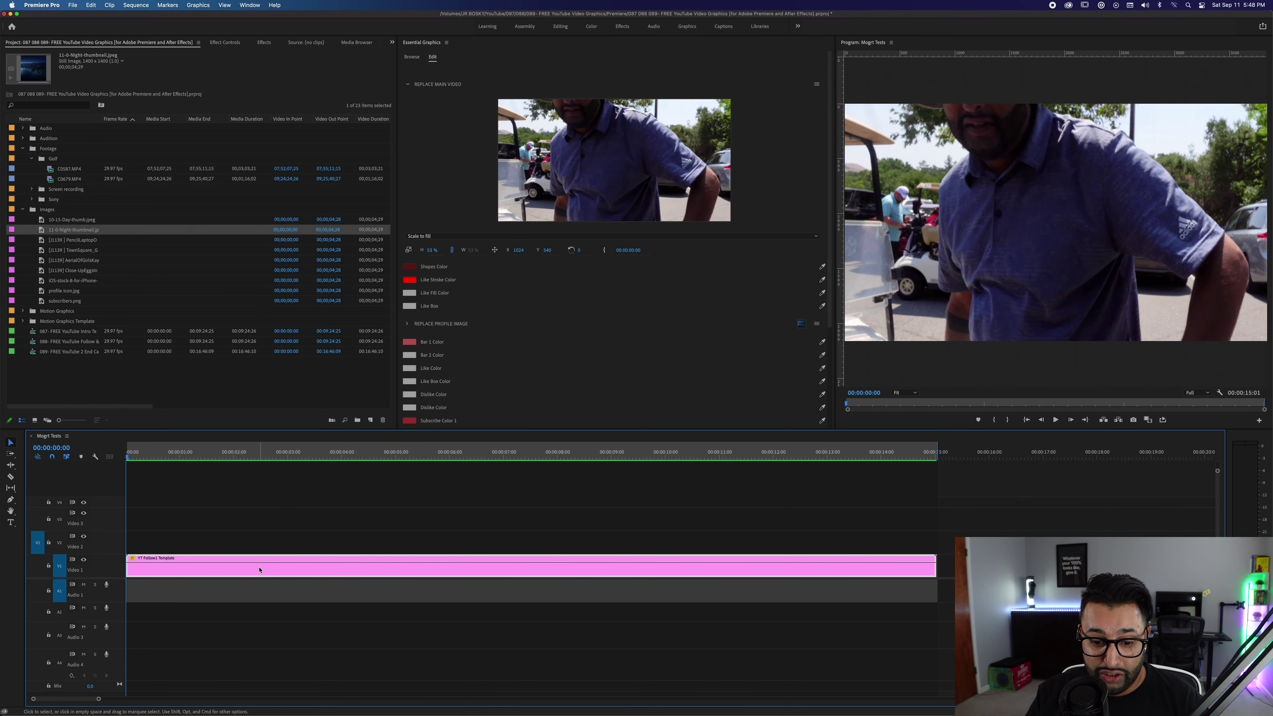
key("Delete")
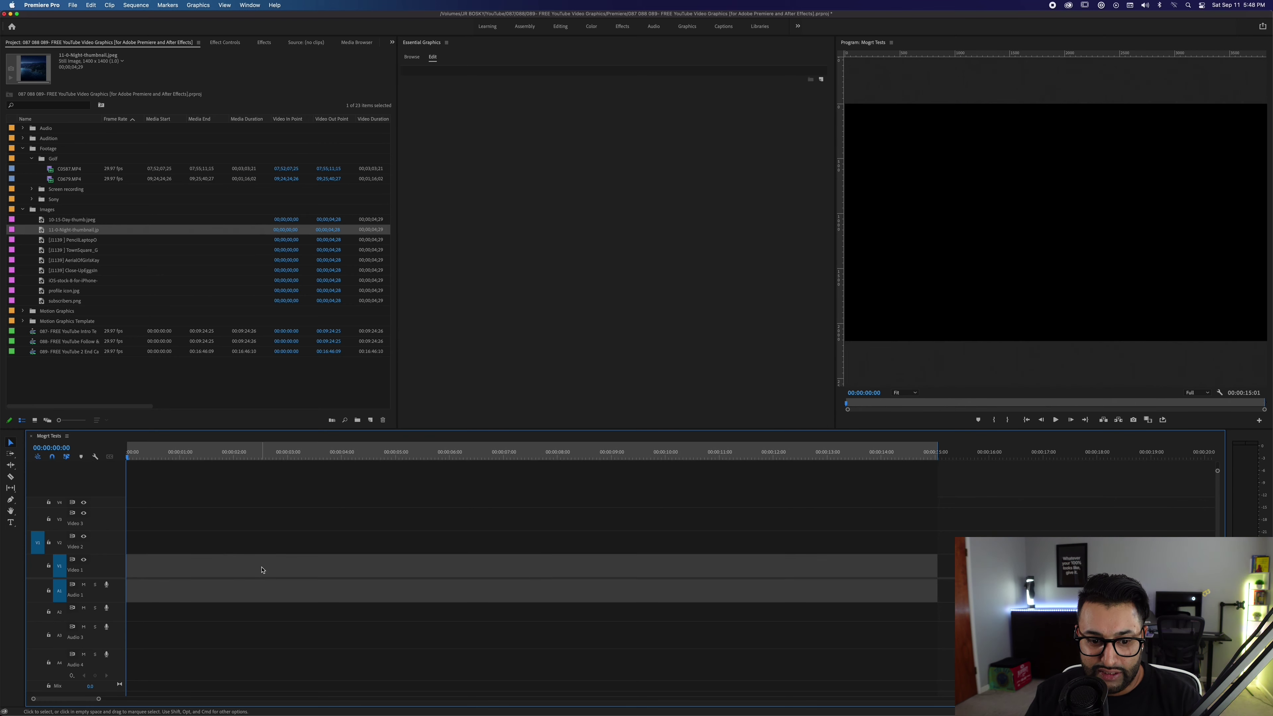
left_click(412, 58)
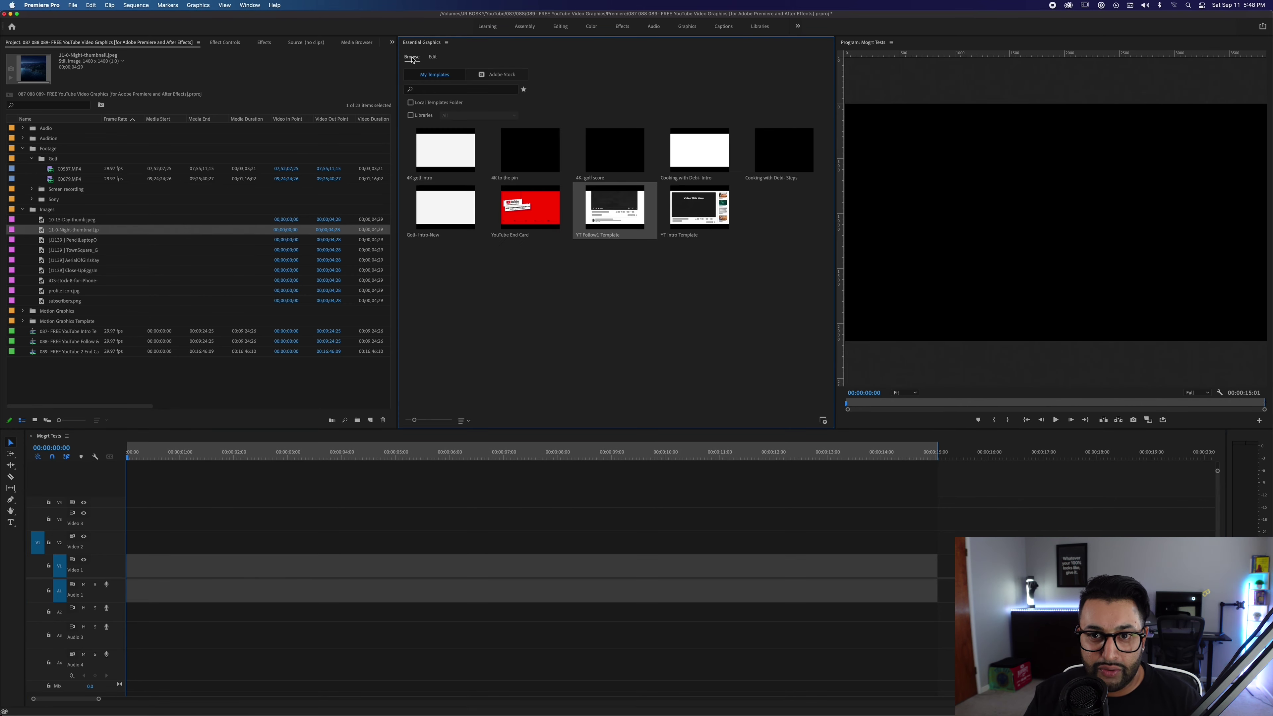
key("super+Tab")
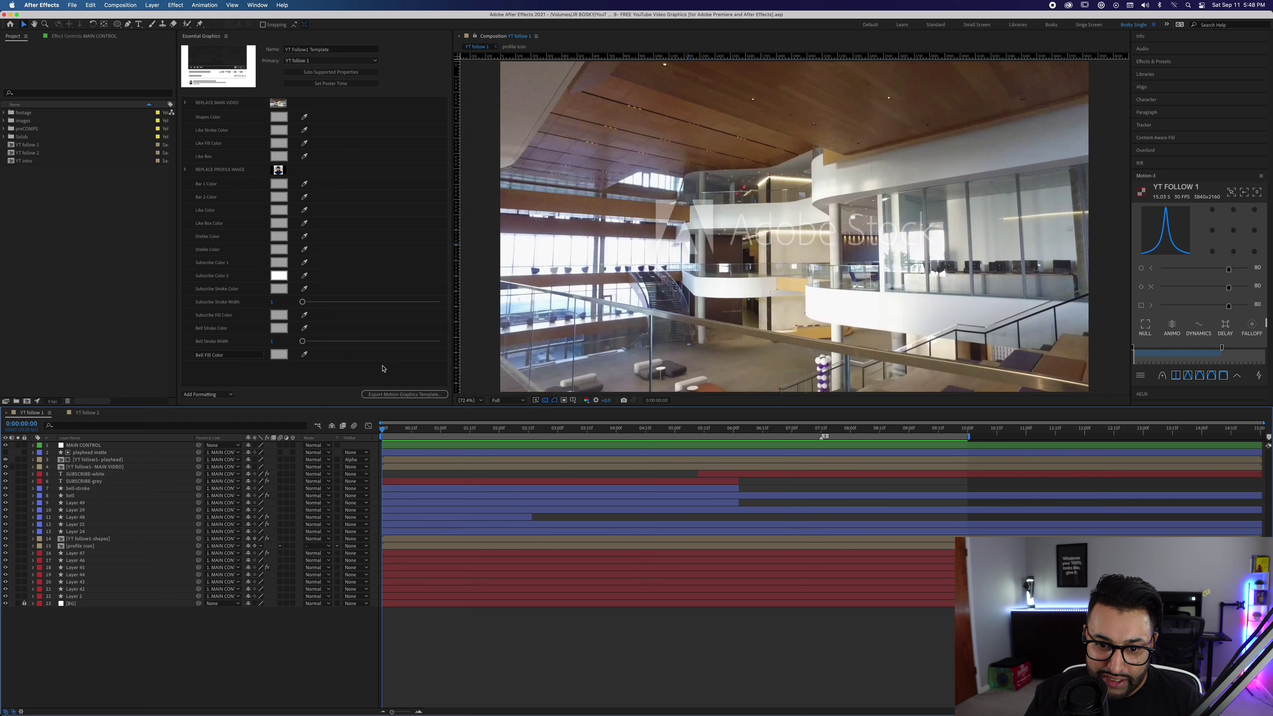
Open the YT follow 2 phone composition, preview its animation, and return to Premiere Pro.
left_click(95, 413)
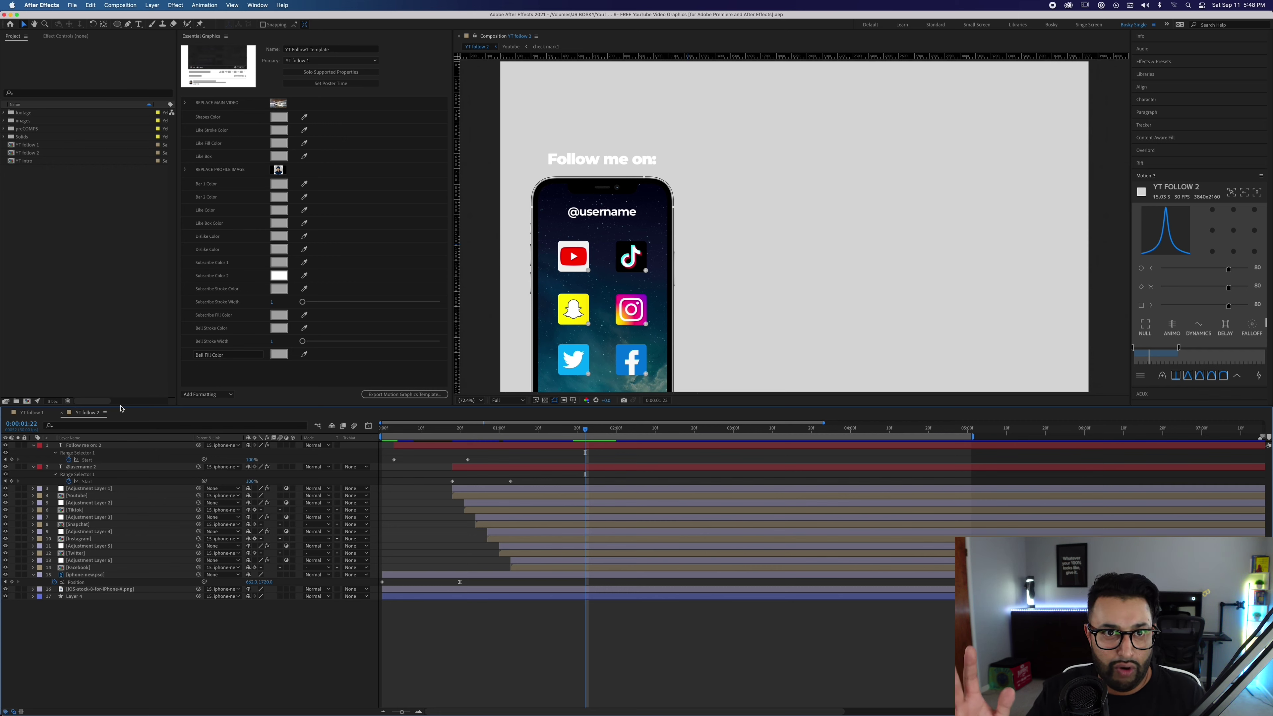
key("space")
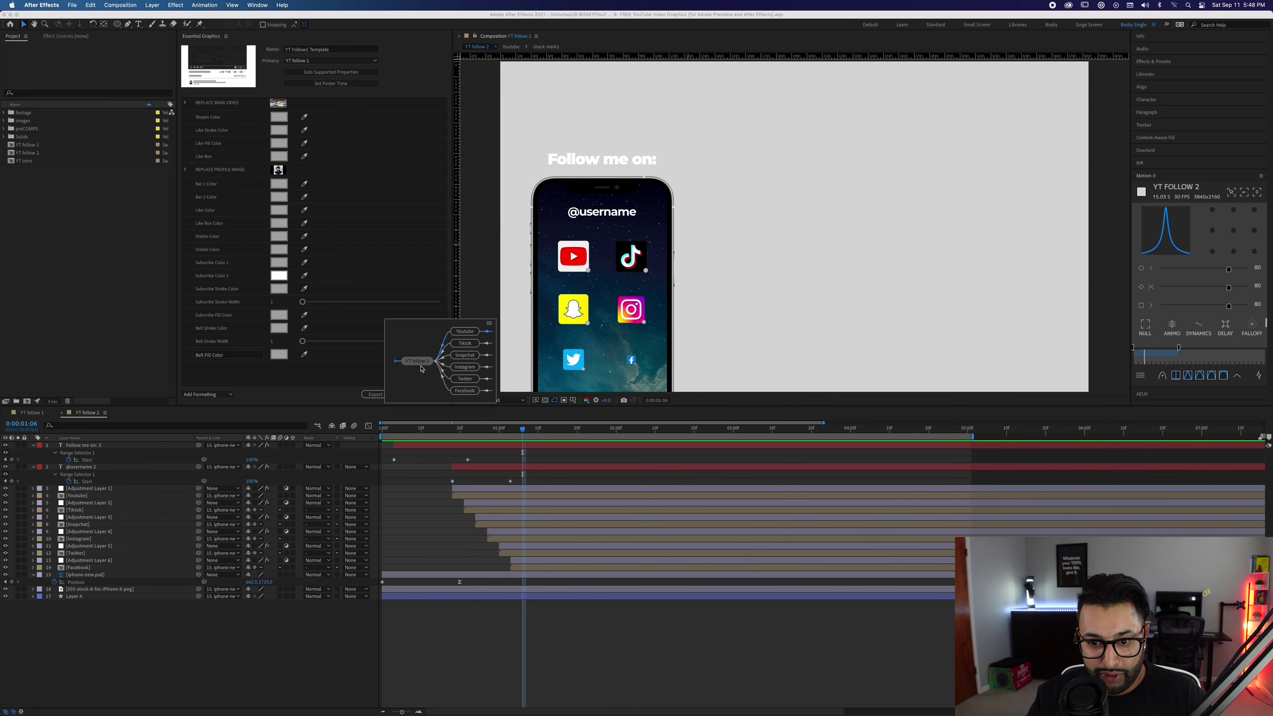
key("super+Tab")
key("Tab")
key("Tab")
key("shift+Tab")
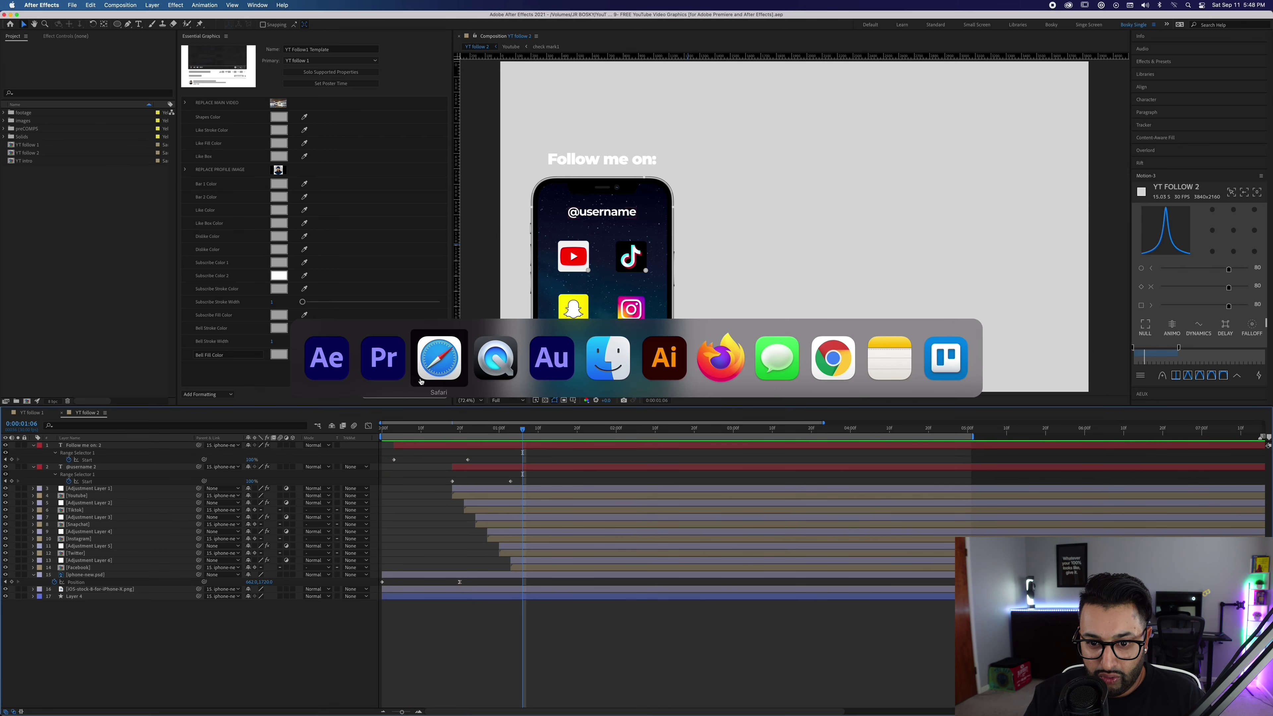
key("shift+Tab")
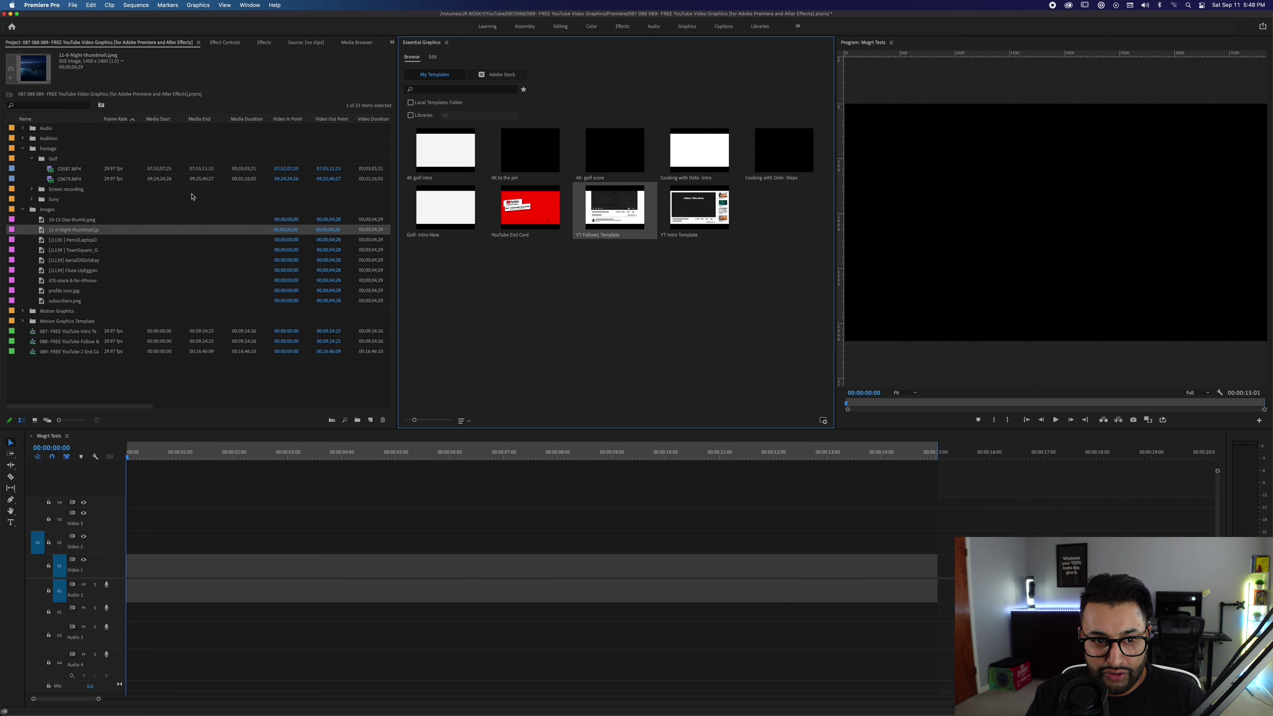
Install the YT Follow2 Template .mogrt file.
left_click(824, 420)
left_click(502, 168)
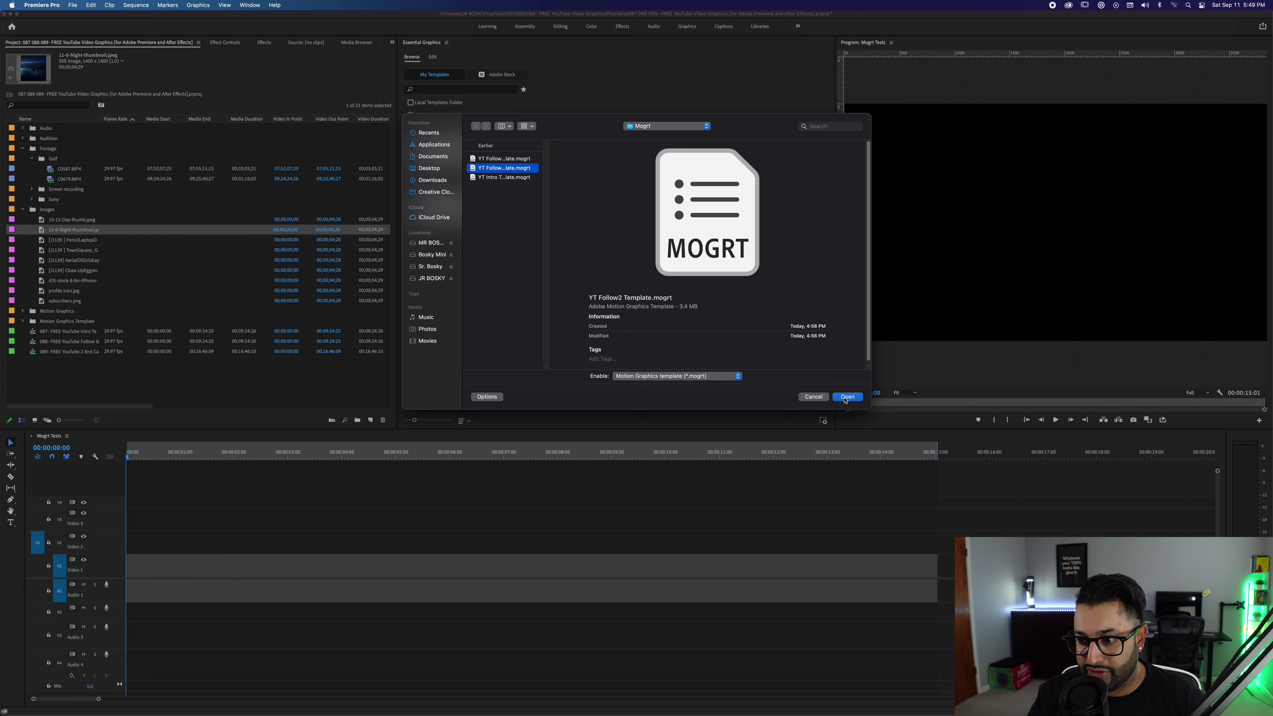
left_click(847, 397)
Place YT Follow2 Template on V2, preview it, and add C0679.MP4 beneath it on V1.
left_click_drag(681, 213, 119, 546)
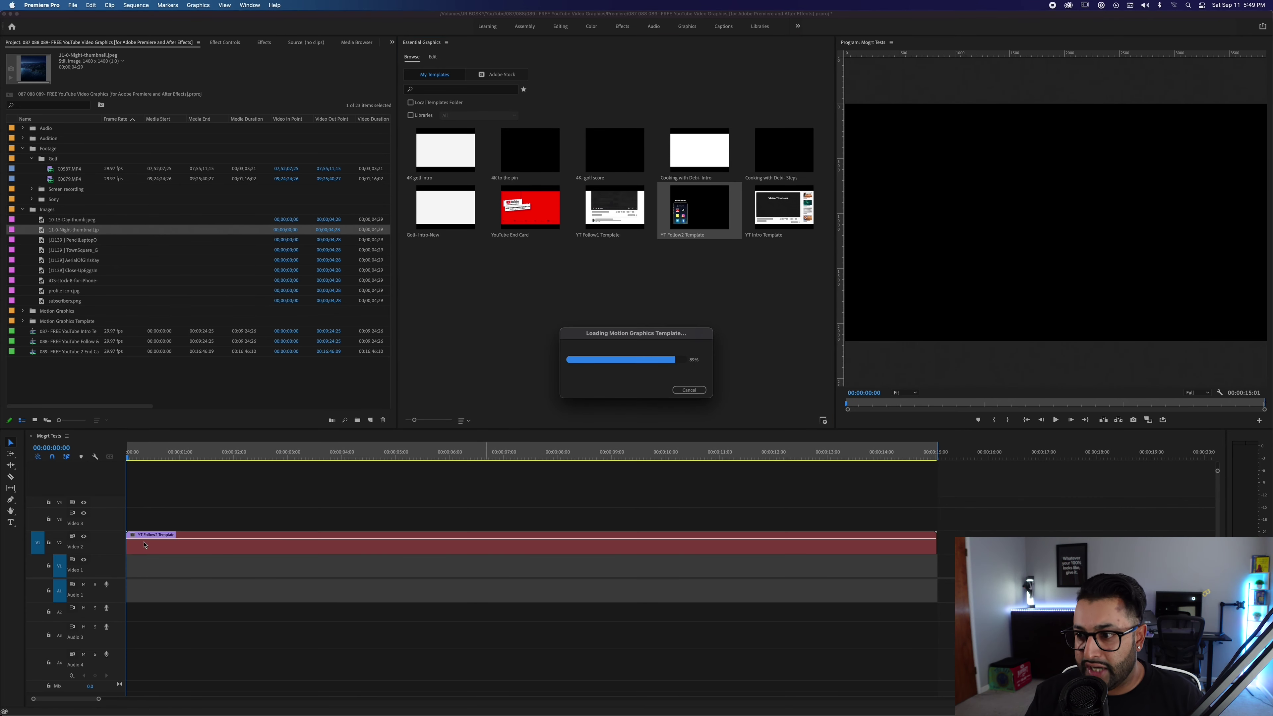
key("space")
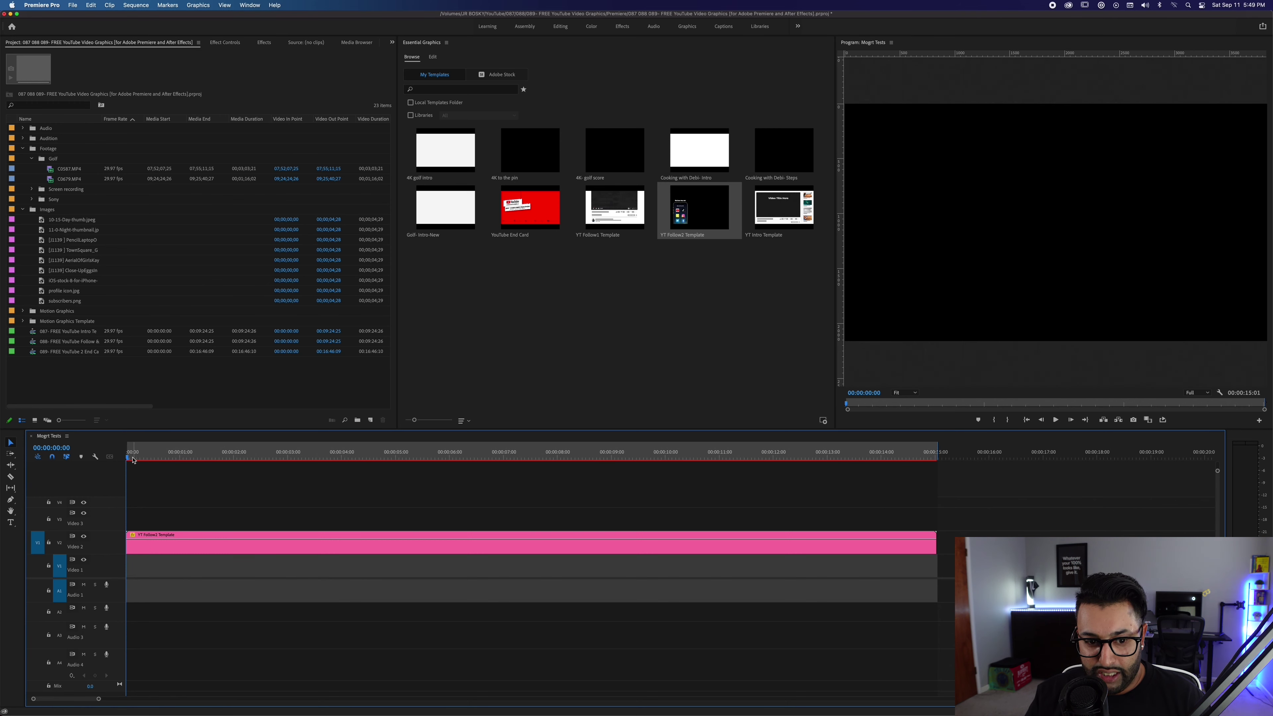
left_click_drag(257, 450, 128, 453)
left_click_drag(70, 179, 124, 572)
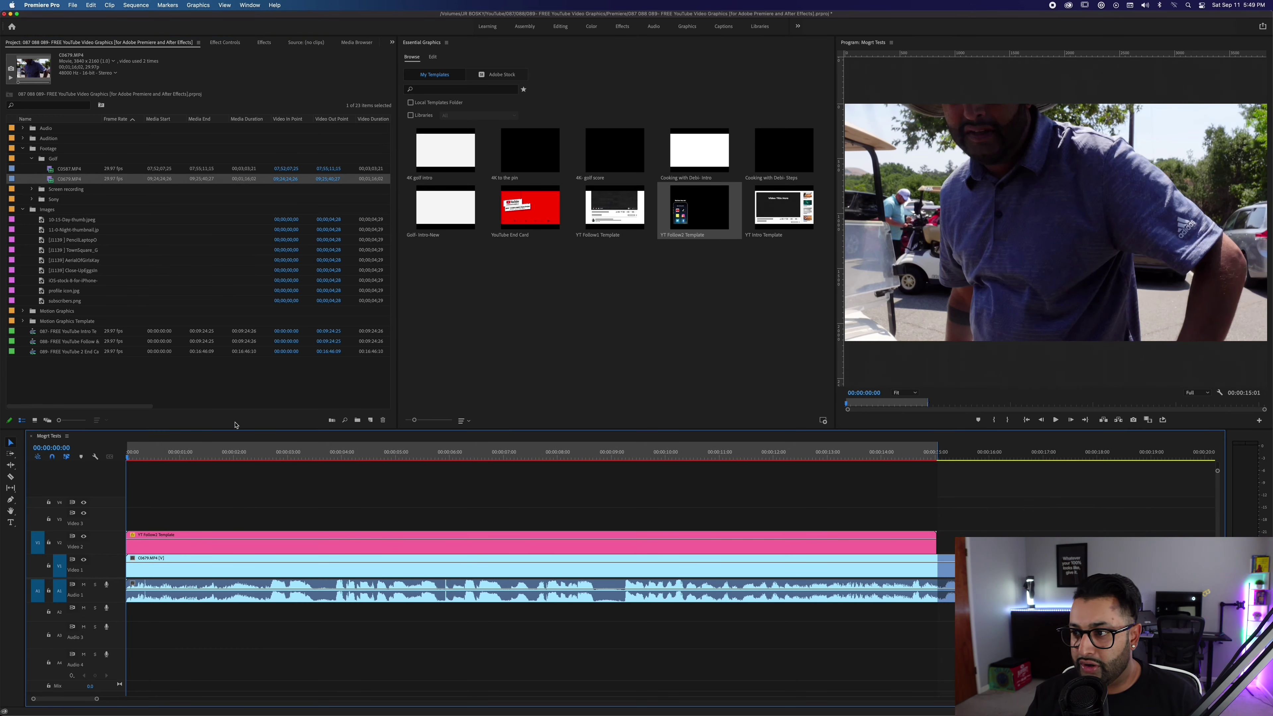
Preview the sequence, then select the YT Follow2 template clip and show its Effect Controls.
key("space")
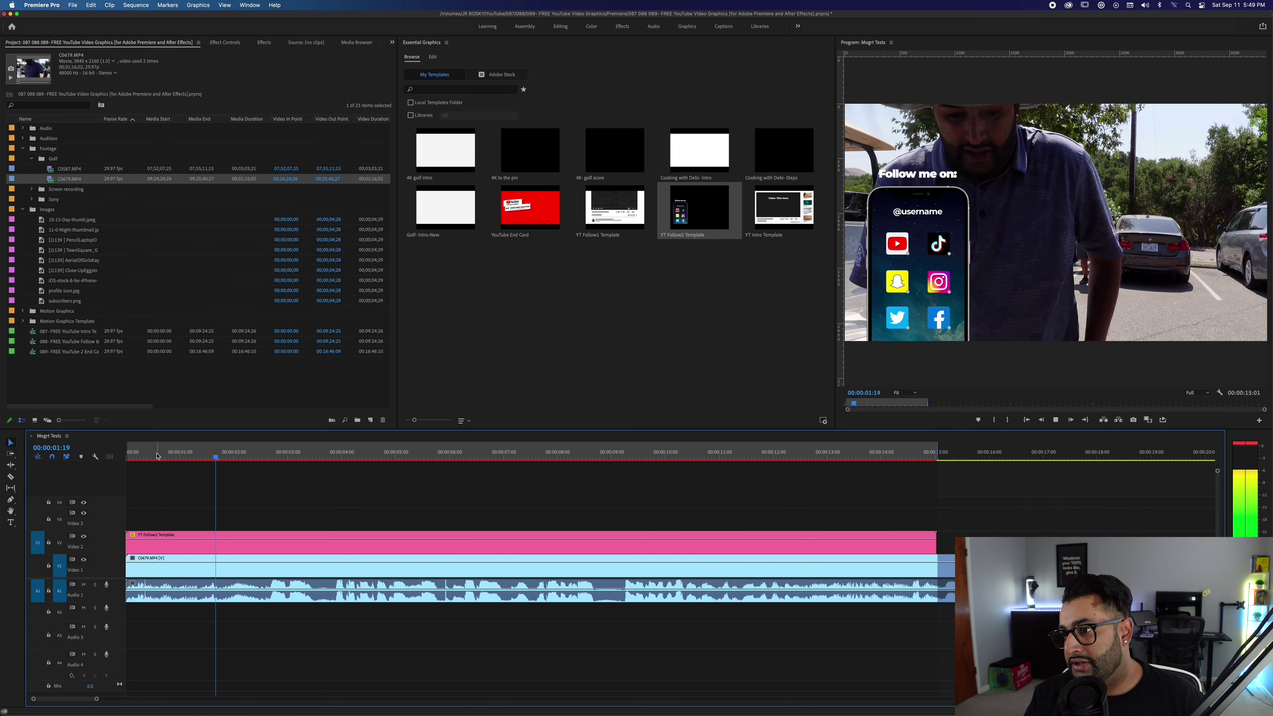
key("space")
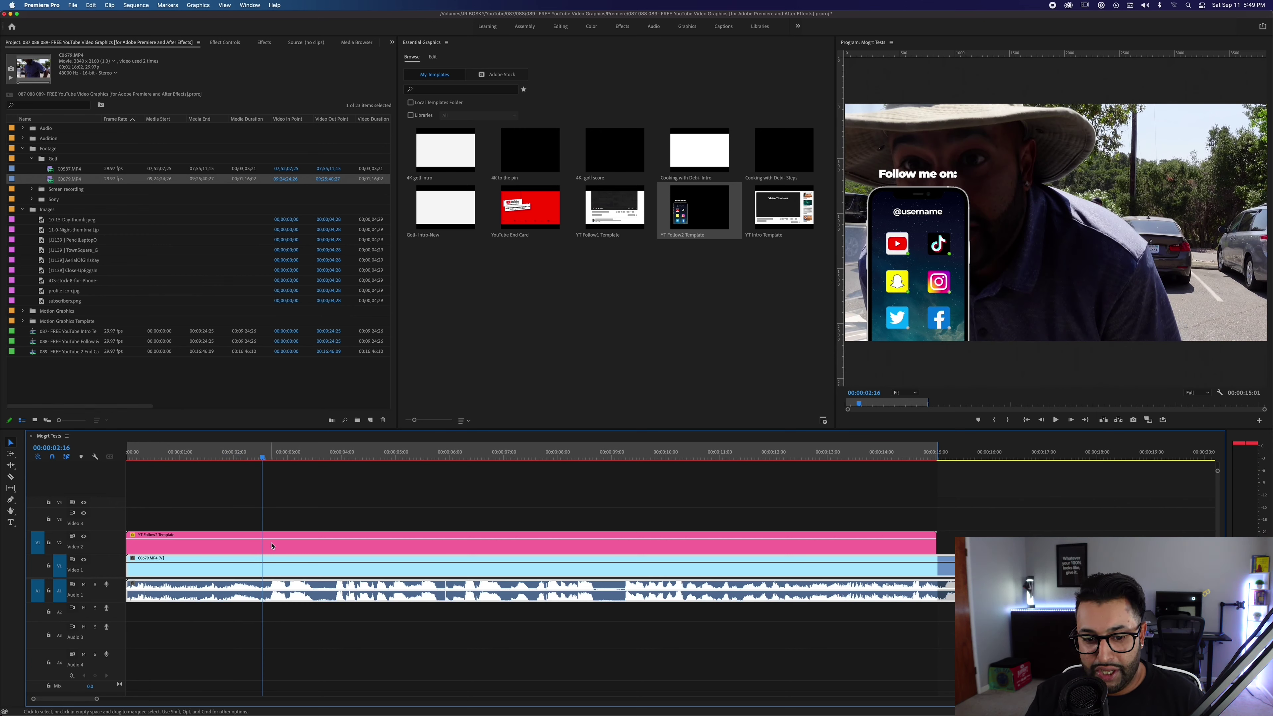
left_click(270, 546)
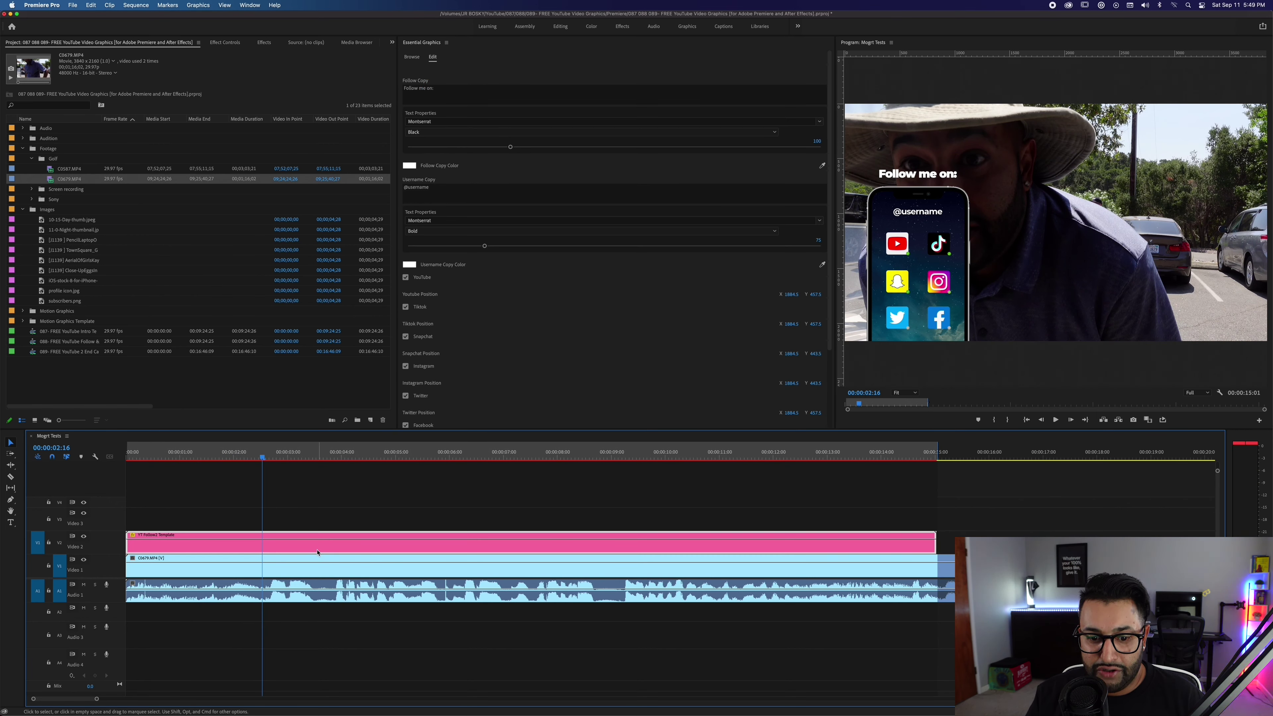
left_click(305, 42)
left_click(176, 43)
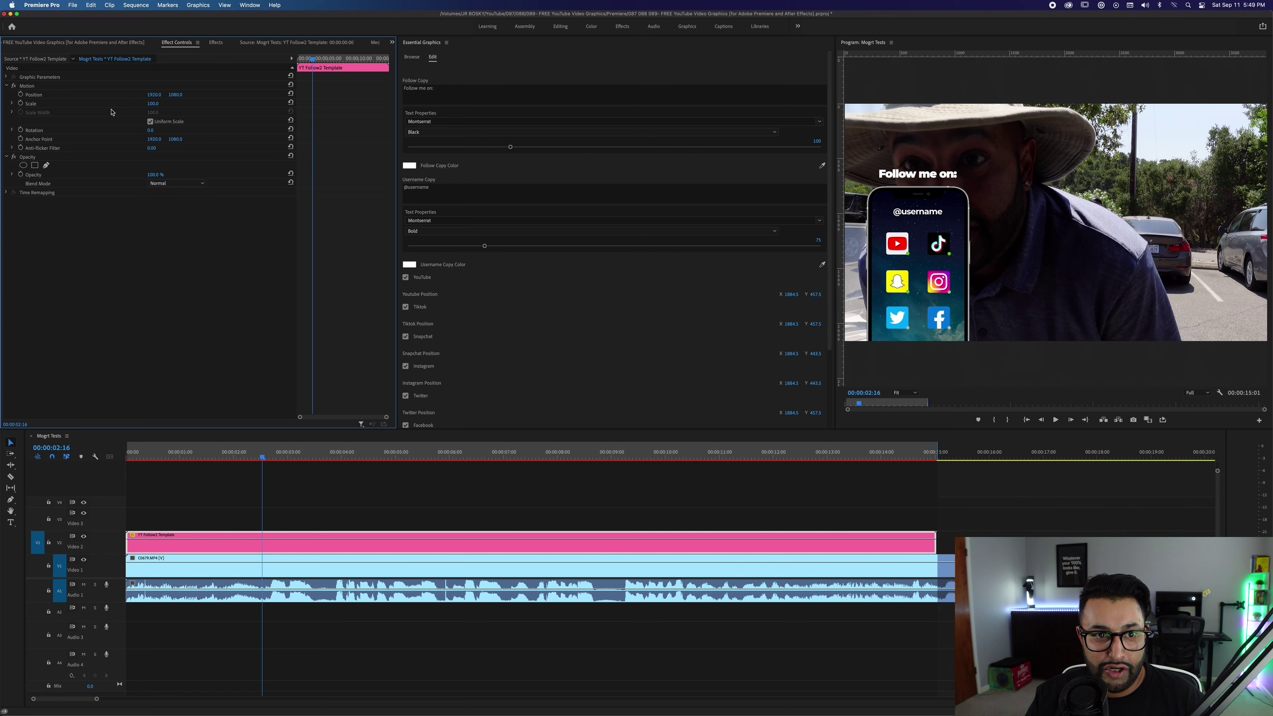
Try Scale 75 and move the phone graphic lower, then undo back to the original values.
left_click(154, 103)
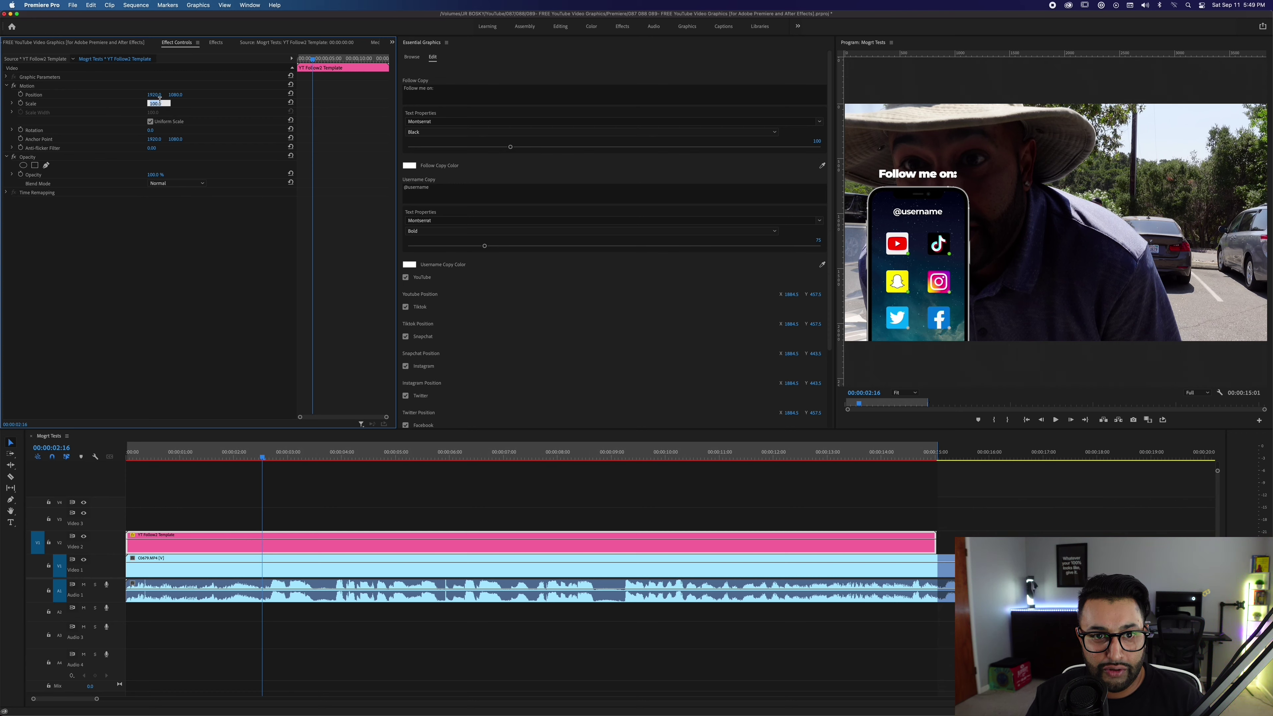
key("Return")
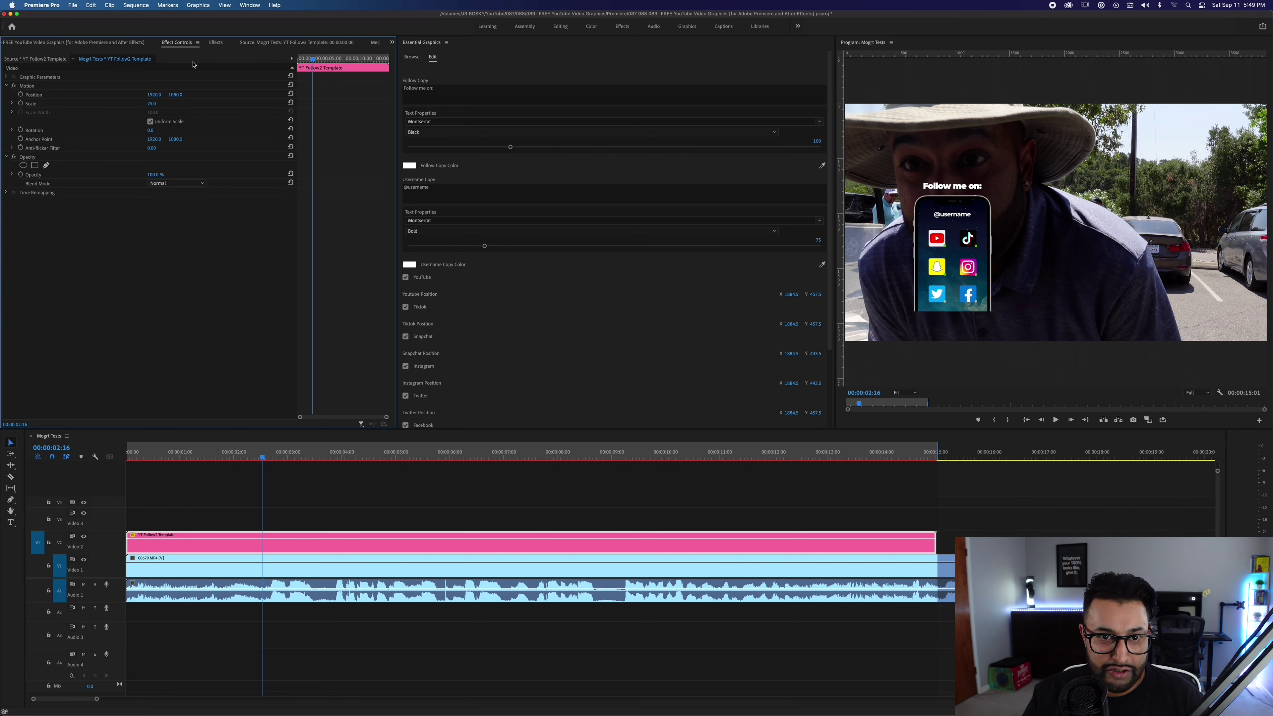
left_click(35, 87)
left_click_drag(943, 245, 888, 279)
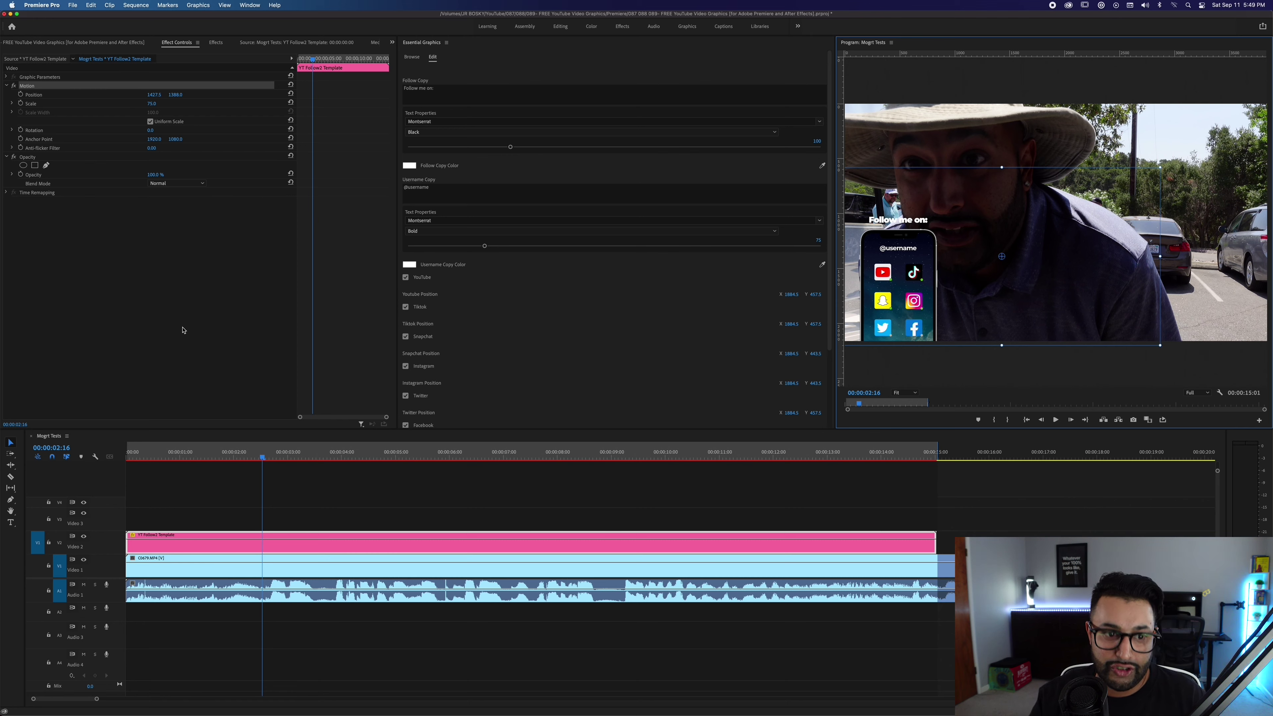
key("super+z")
key("super+z")
key("super+z")
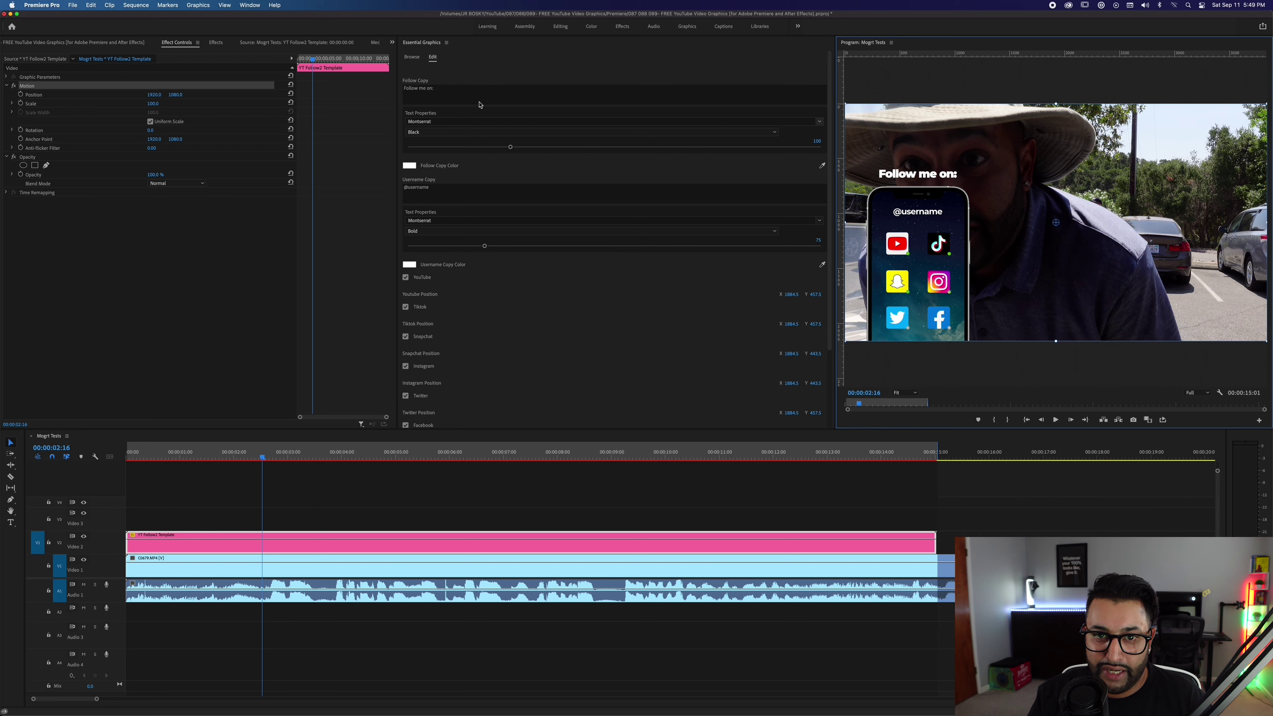
Change the Follow Copy heading to 'HIT ME UP:', keep its original font, and set size 119.
left_click(453, 96)
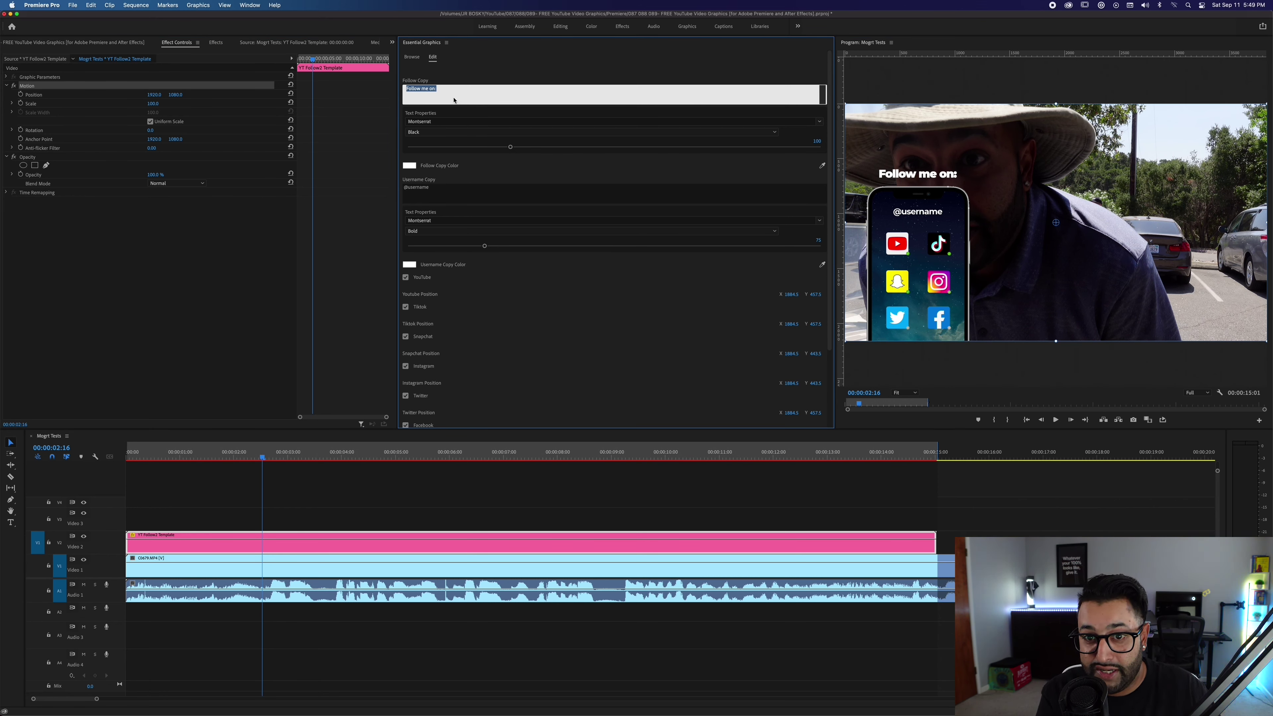
type("HIT ME UP")
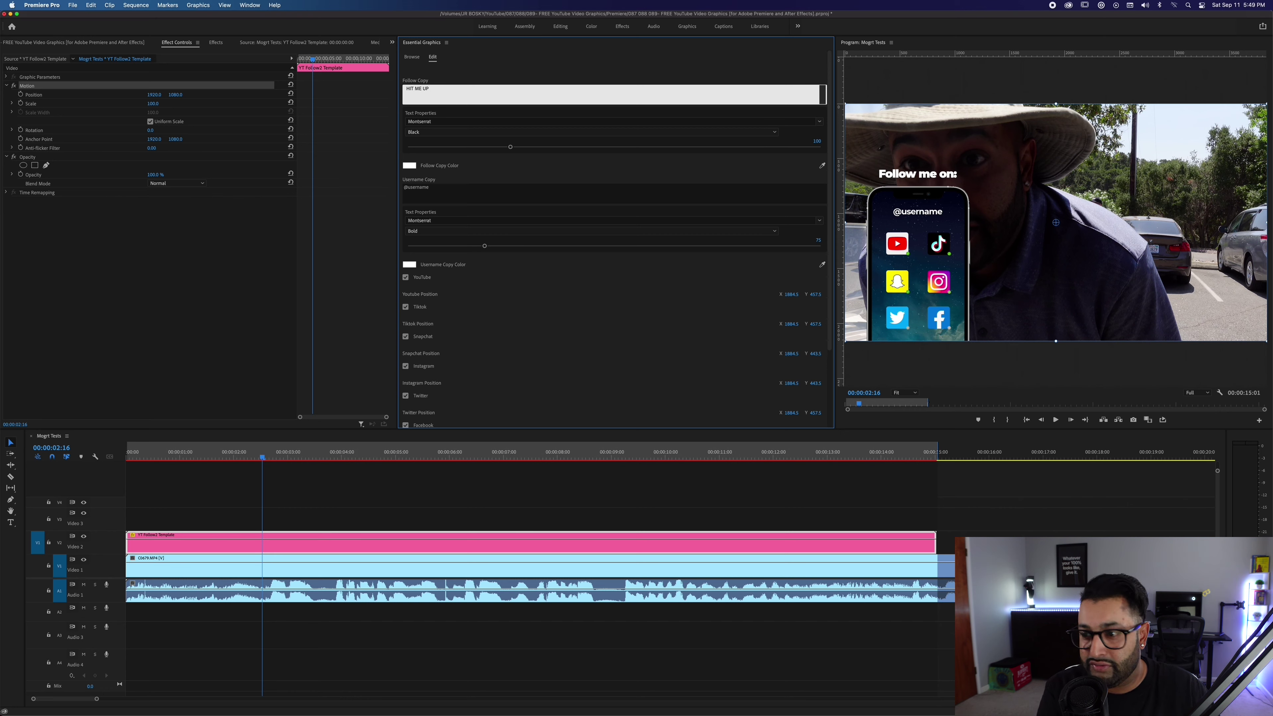
type(":")
key("Escape")
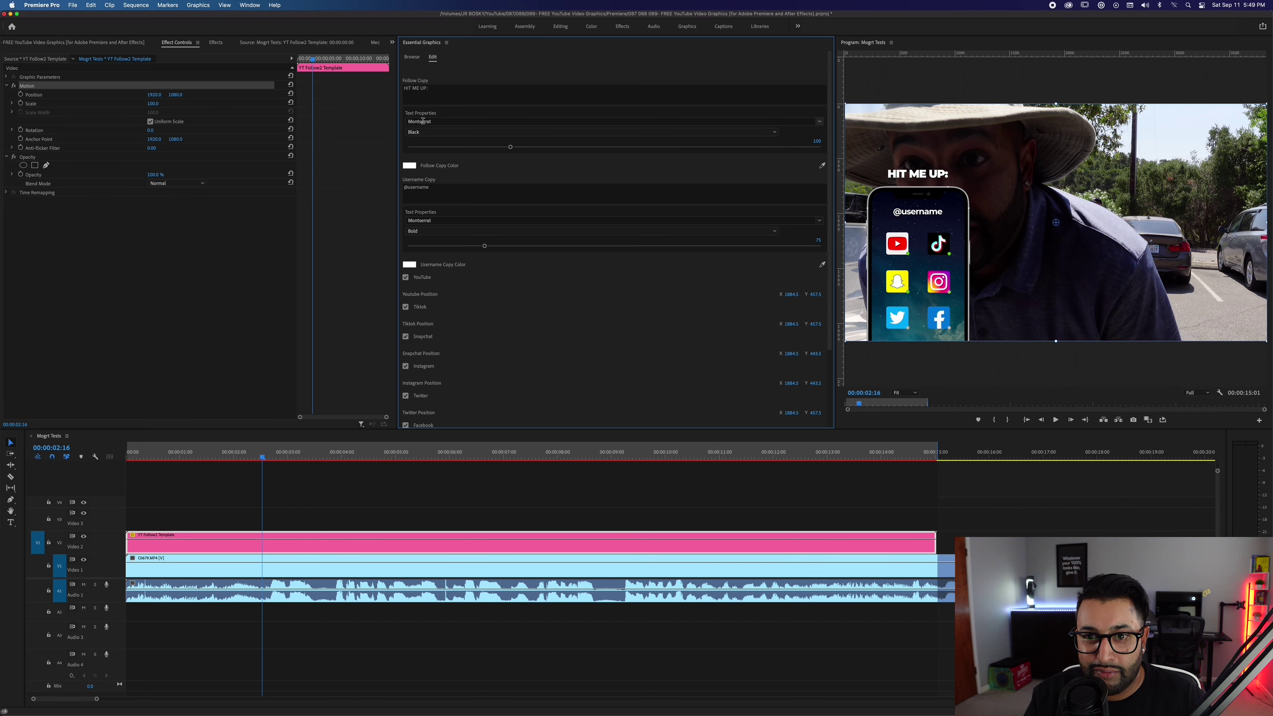
left_click(459, 132)
key("Escape")
key("Down")
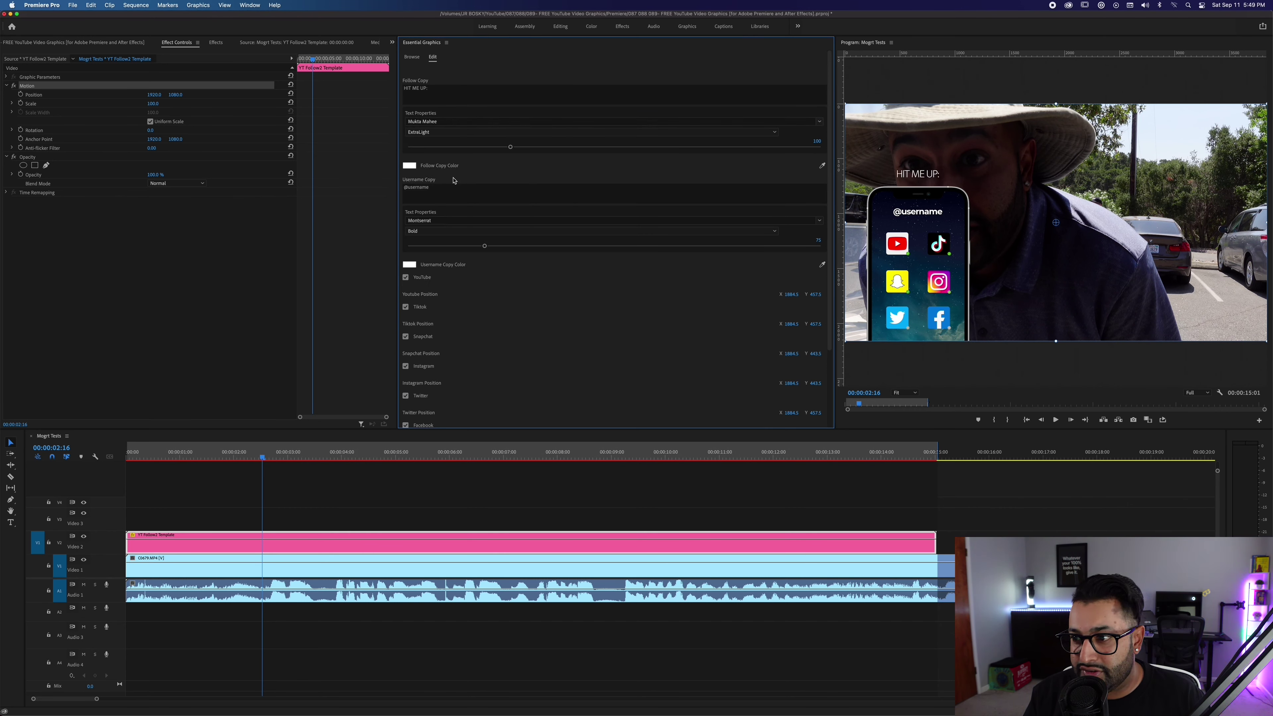
key("super+z")
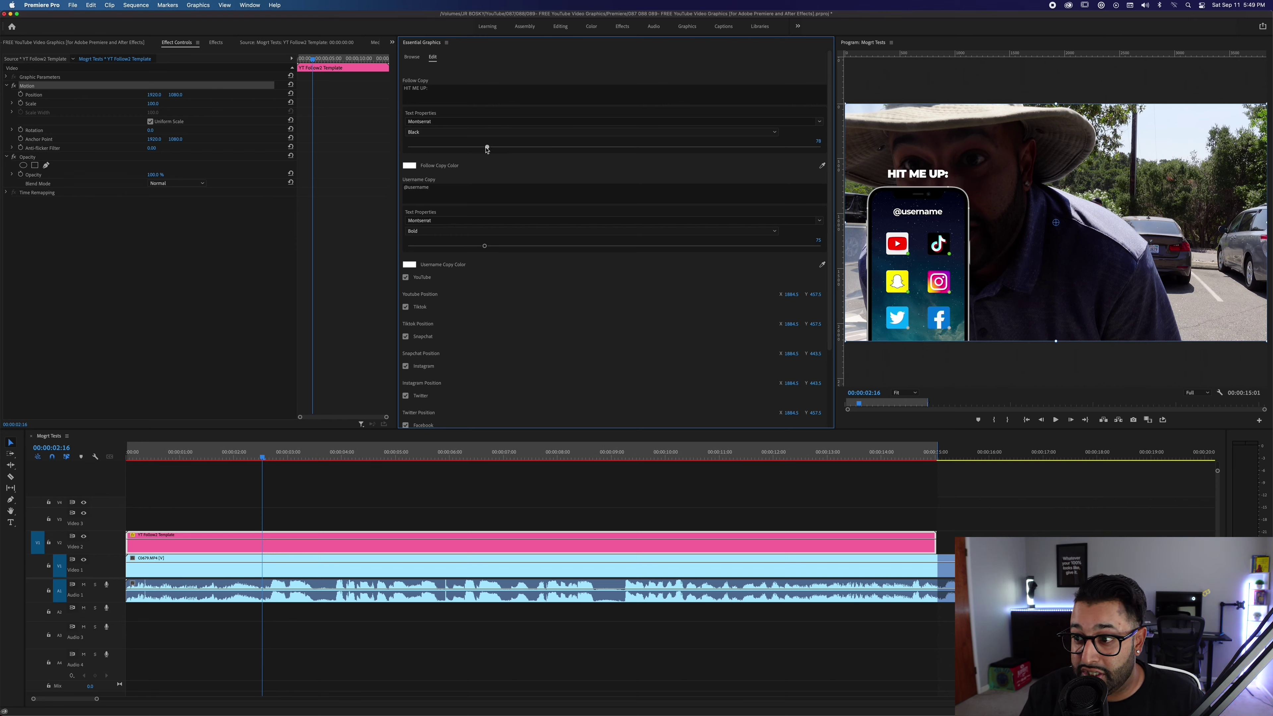
left_click_drag(483, 147, 530, 150)
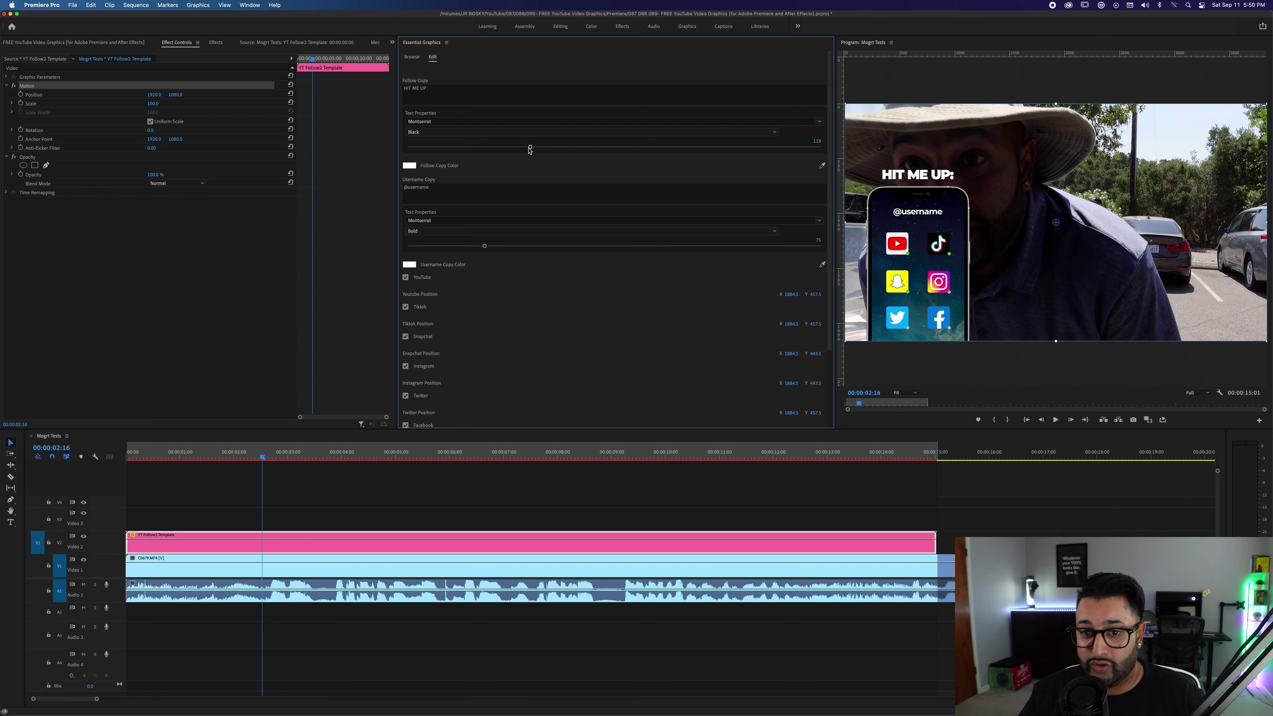
left_click(465, 187)
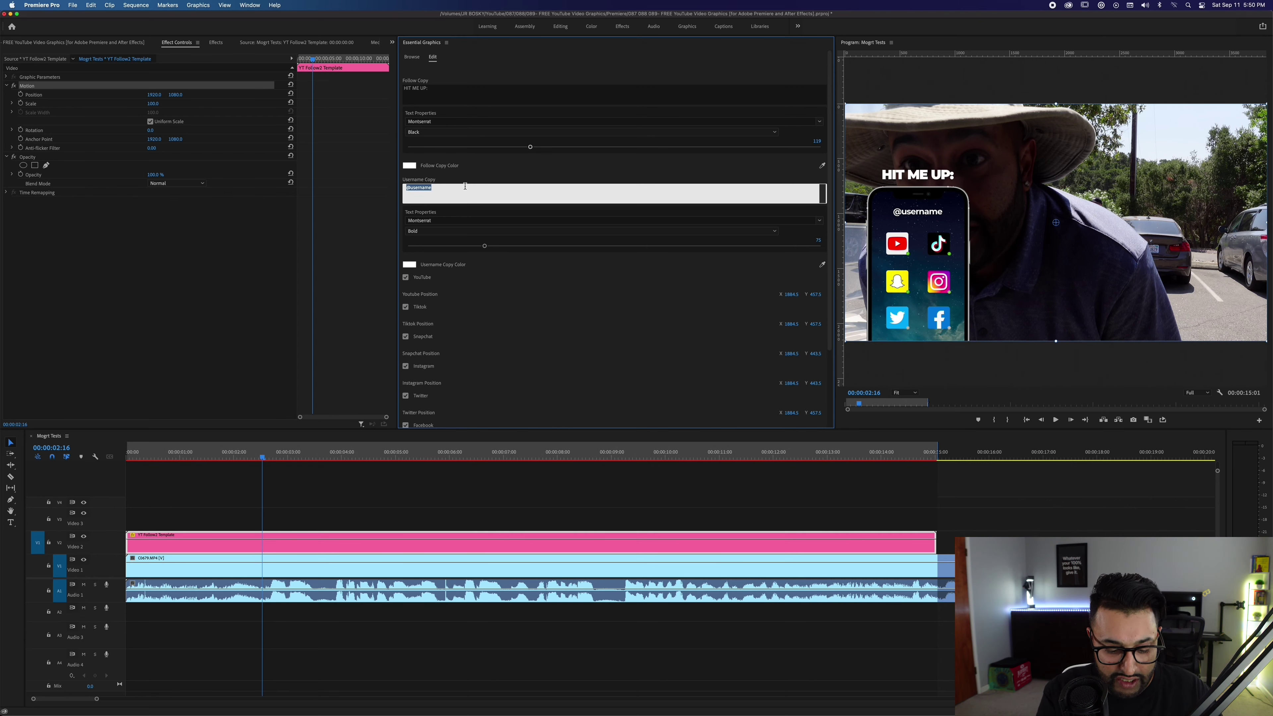
key("Return")
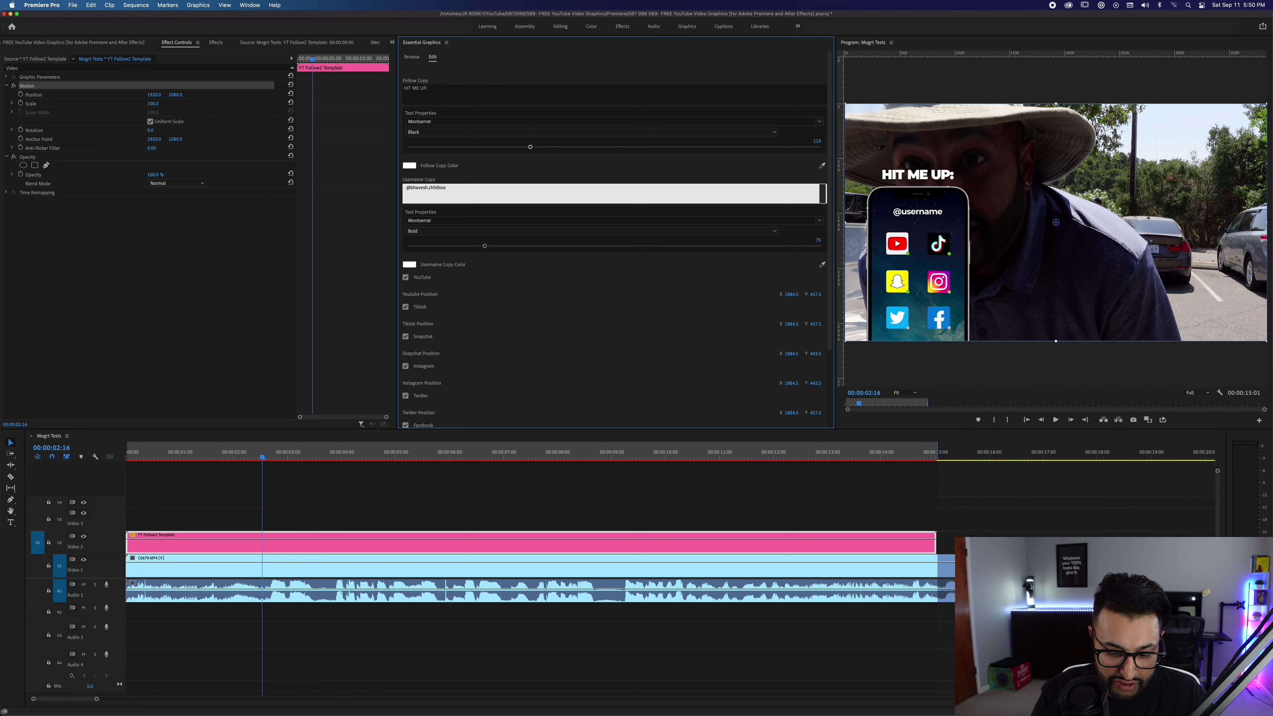
left_click(453, 213)
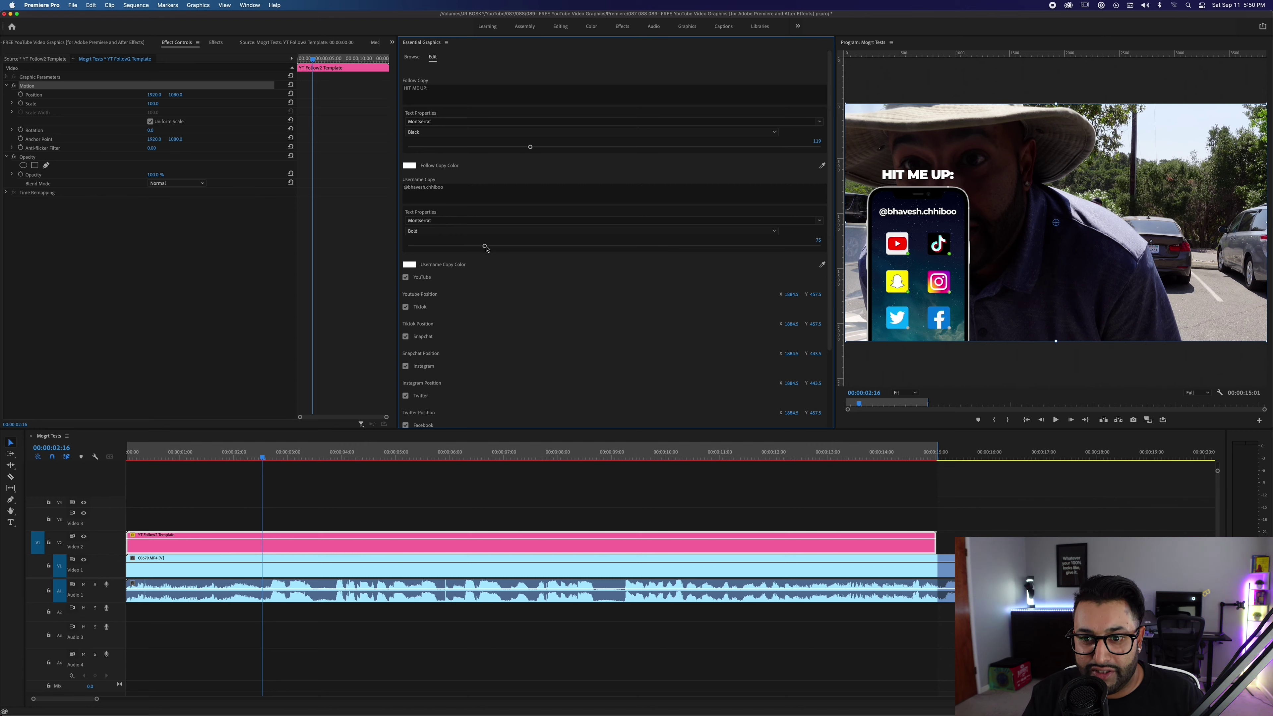
left_click_drag(485, 246, 479, 247)
scroll(472, 276, "down", 3)
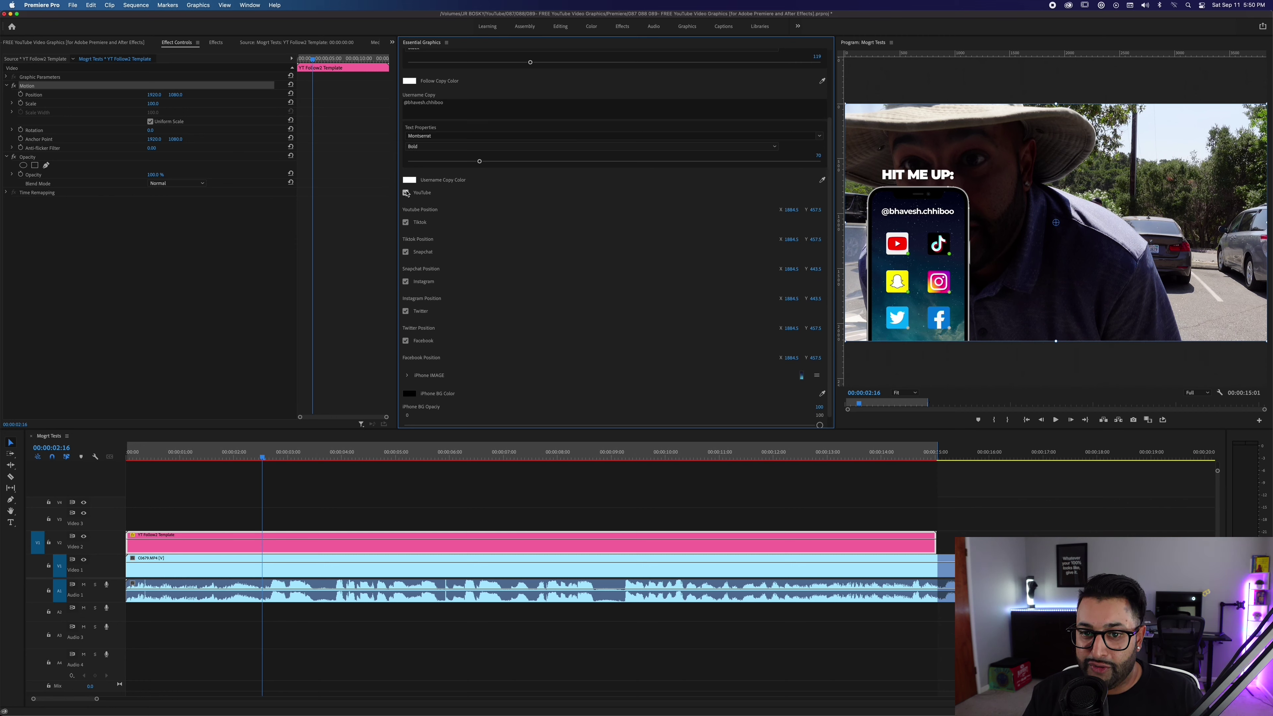
Toggle the YouTube, Instagram and Facebook icons off and back on.
left_click(407, 192)
left_click(405, 192)
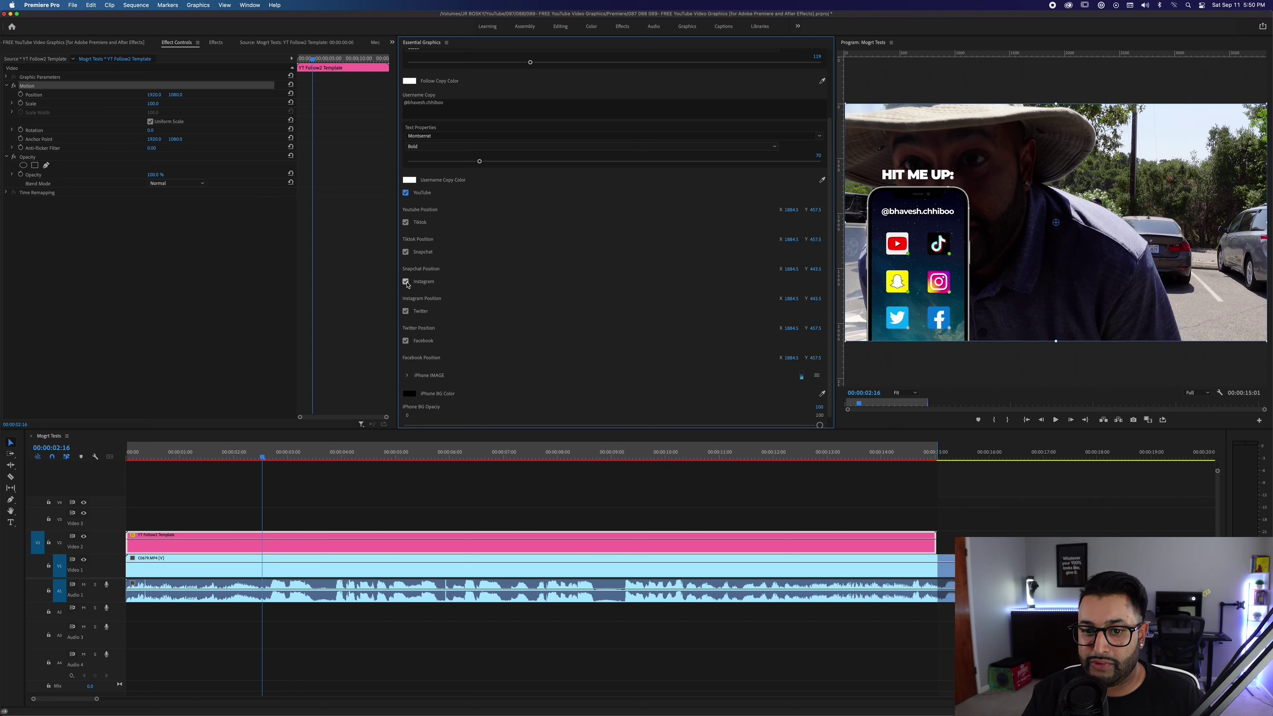
left_click(406, 283)
left_click(407, 283)
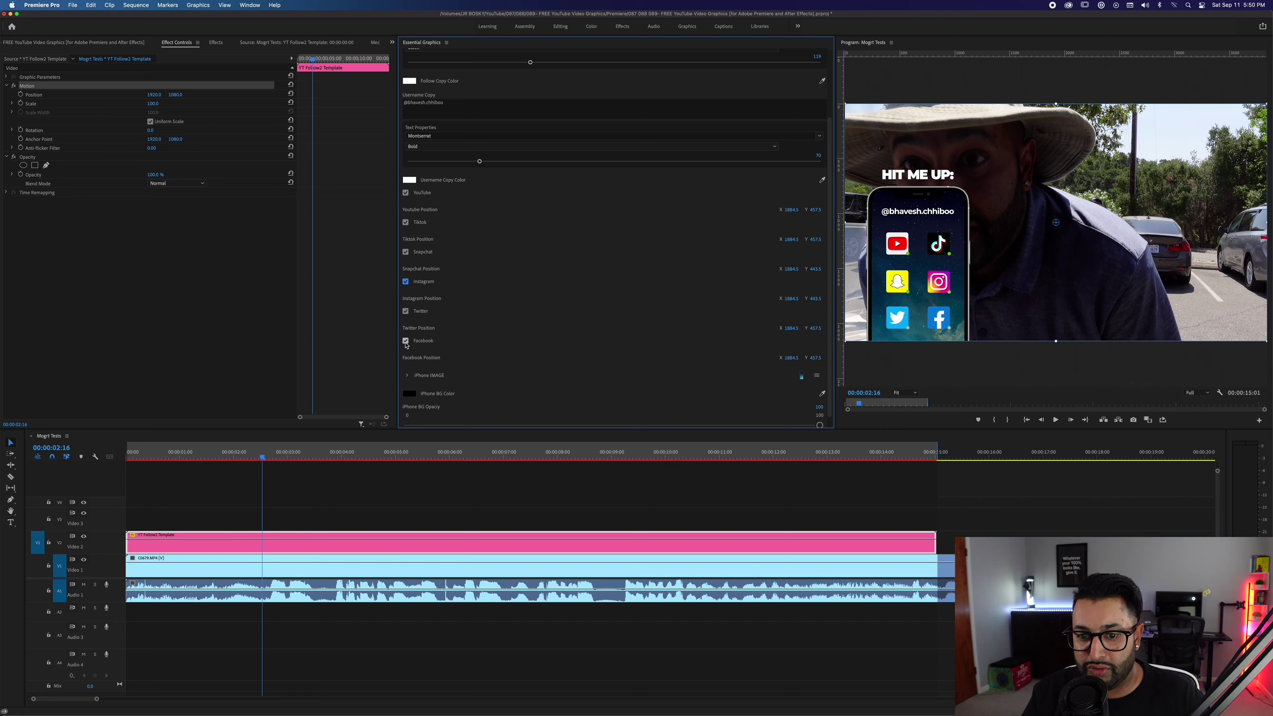
left_click(406, 341)
left_click(405, 341)
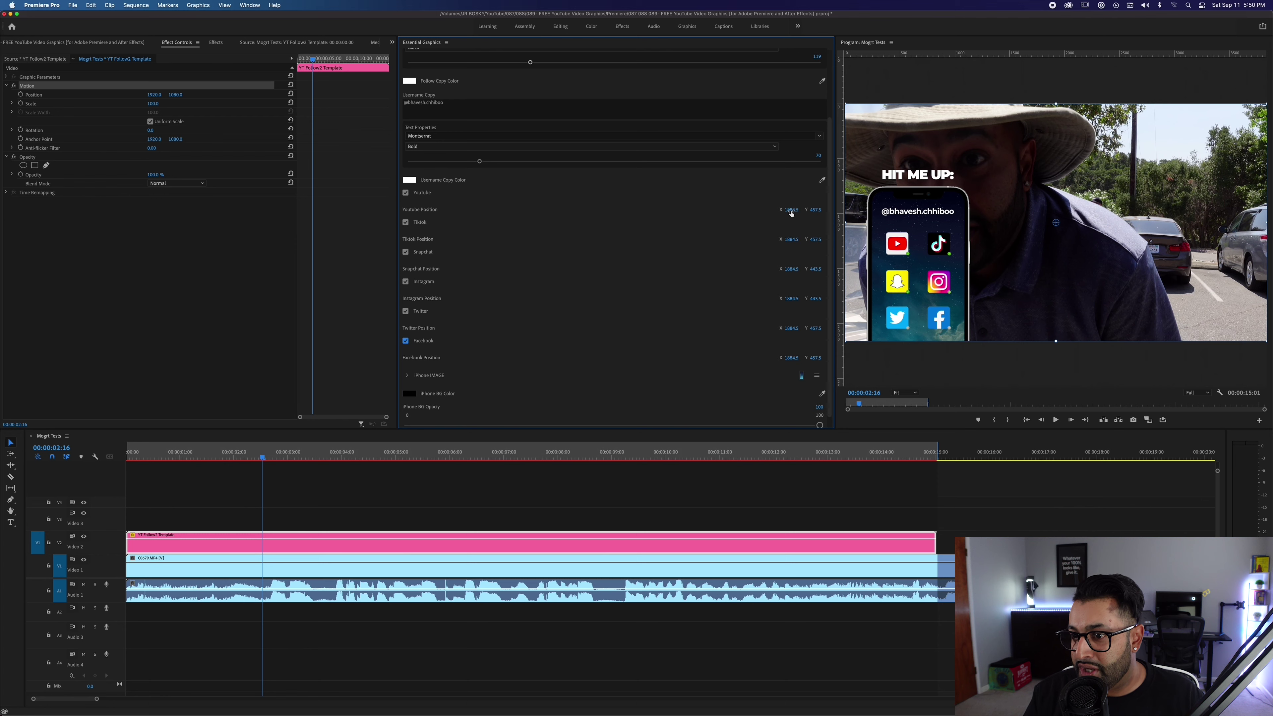
Scrub the YouTube icon's Position X and restore it, then add a vertical guide at the phone's left edge.
left_click_drag(791, 210, 832, 210)
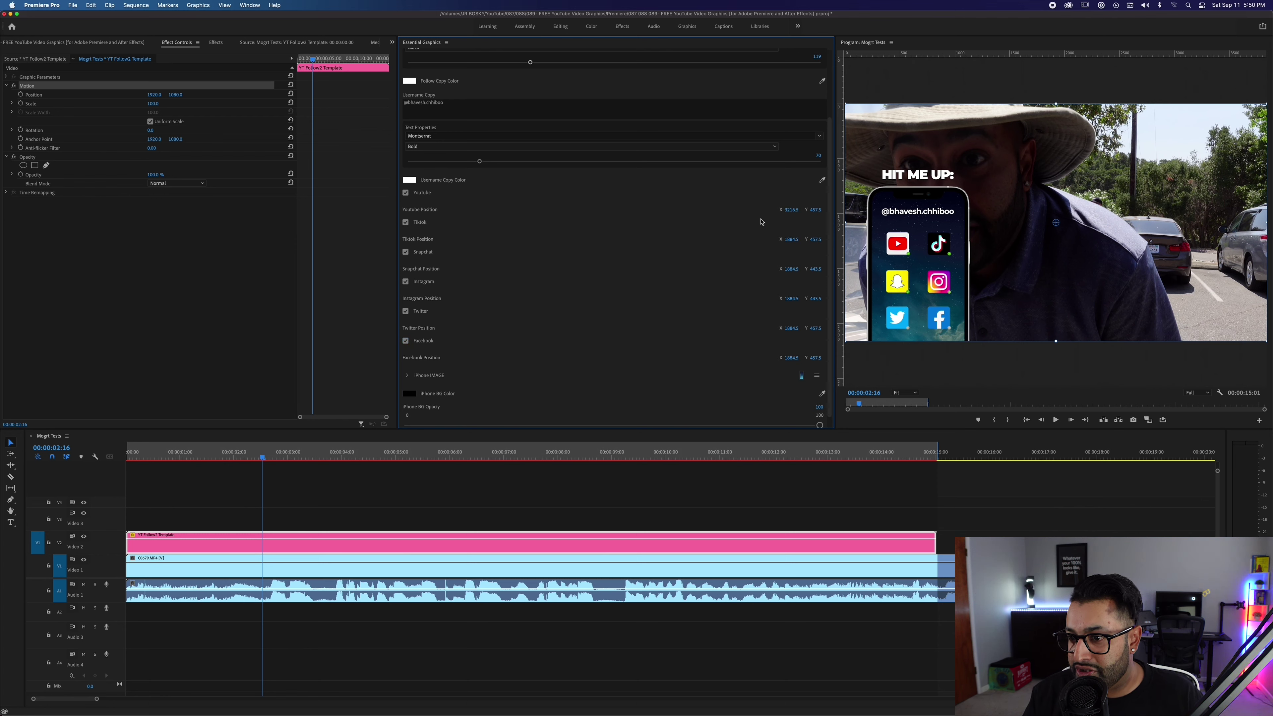
left_click(791, 211)
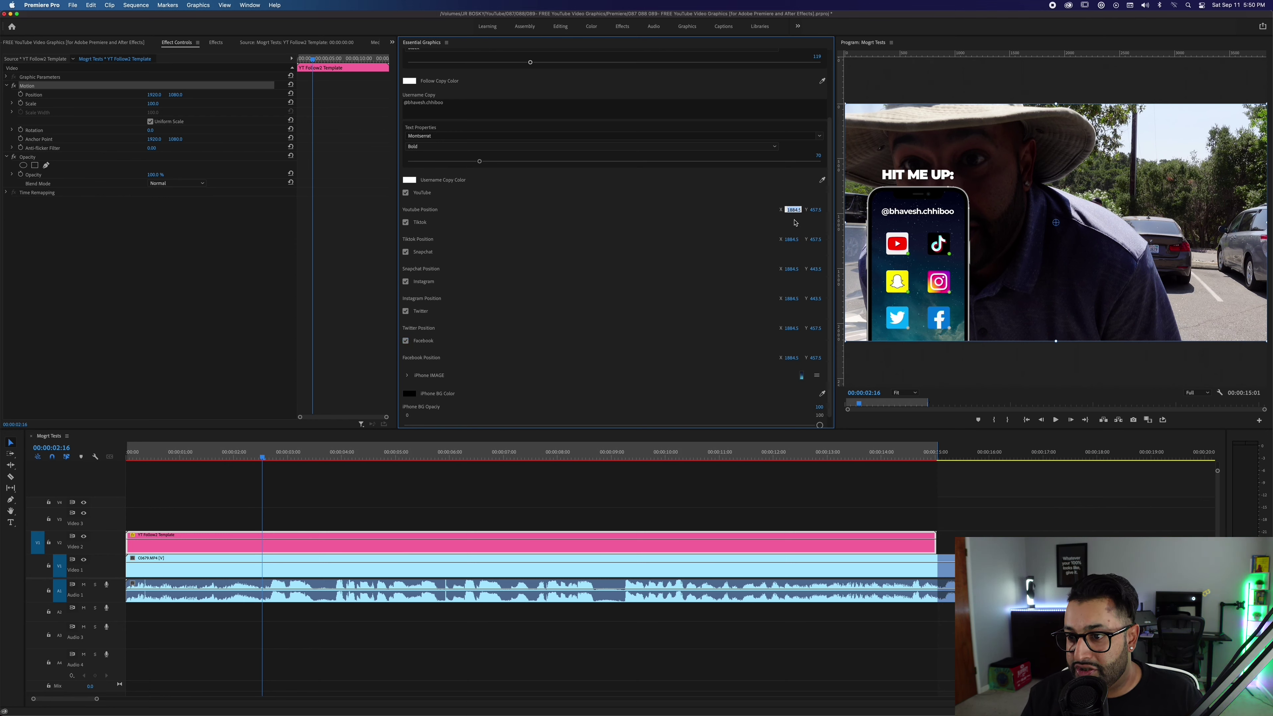
mouse_move(789, 210)
left_mouse_down()
mouse_move(825, 210)
mouse_move(793, 210)
left_mouse_up()
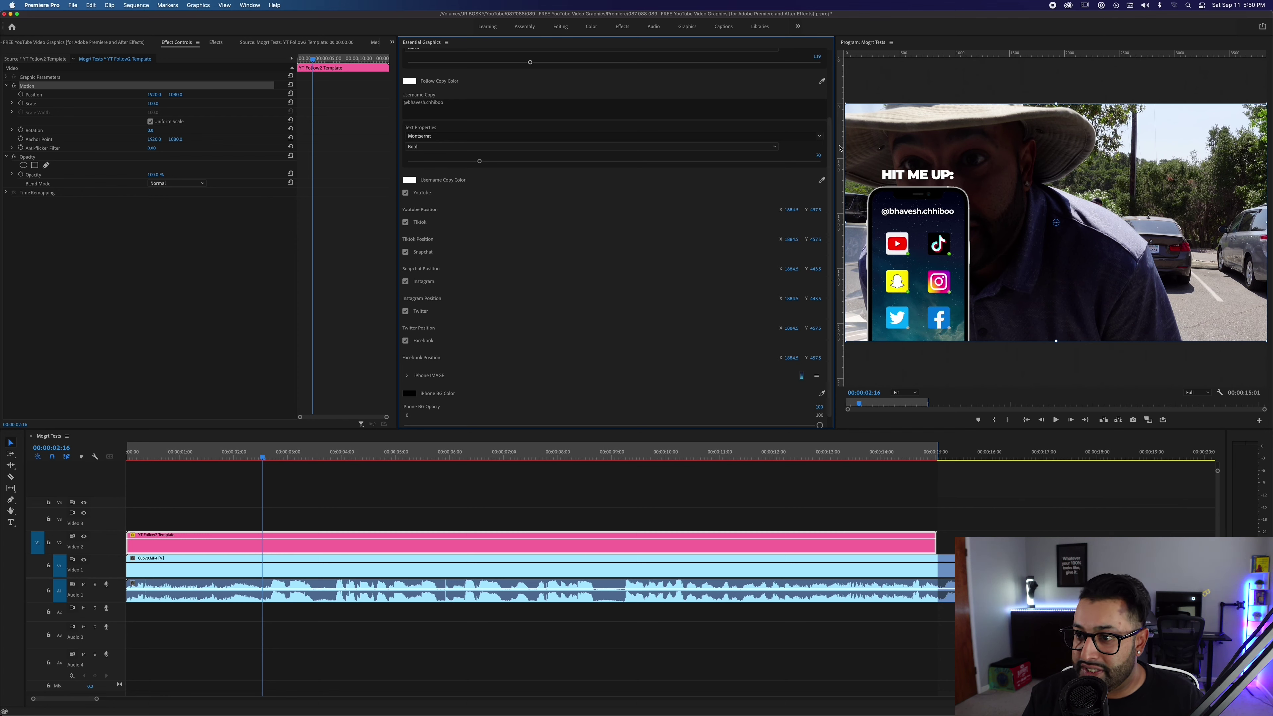
left_click_drag(840, 148, 886, 148)
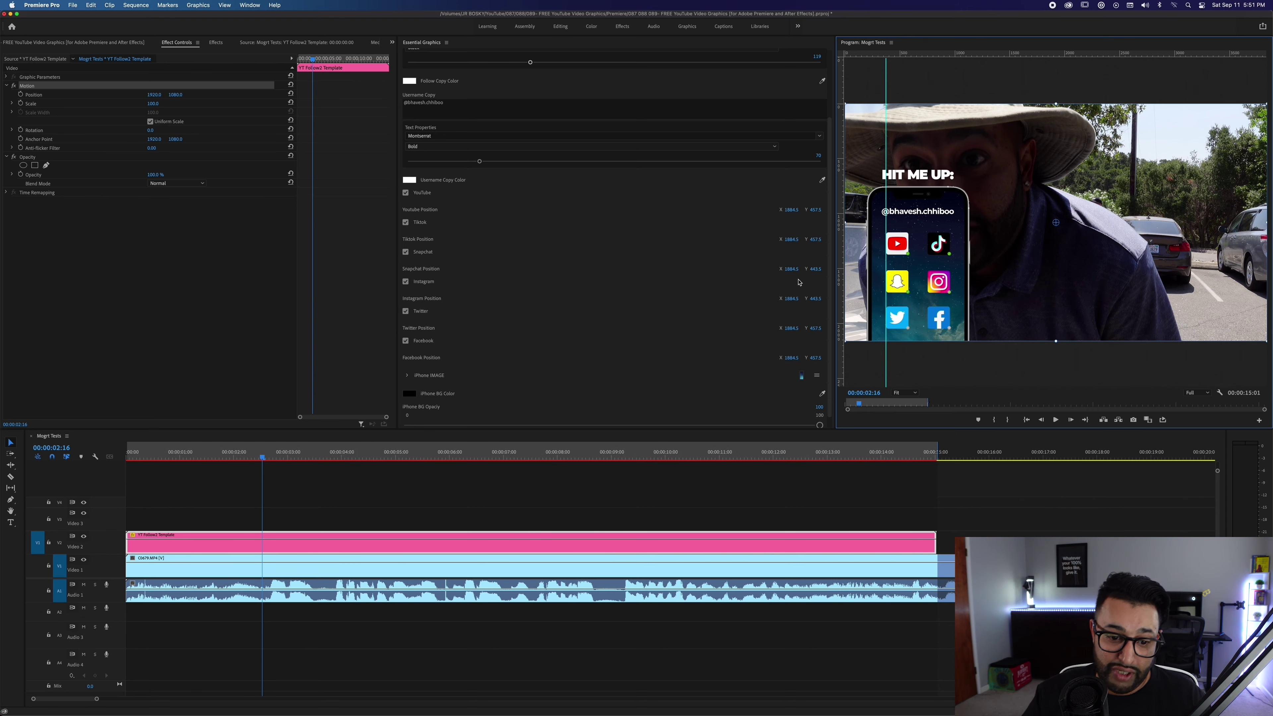
key("Home")
key("space")
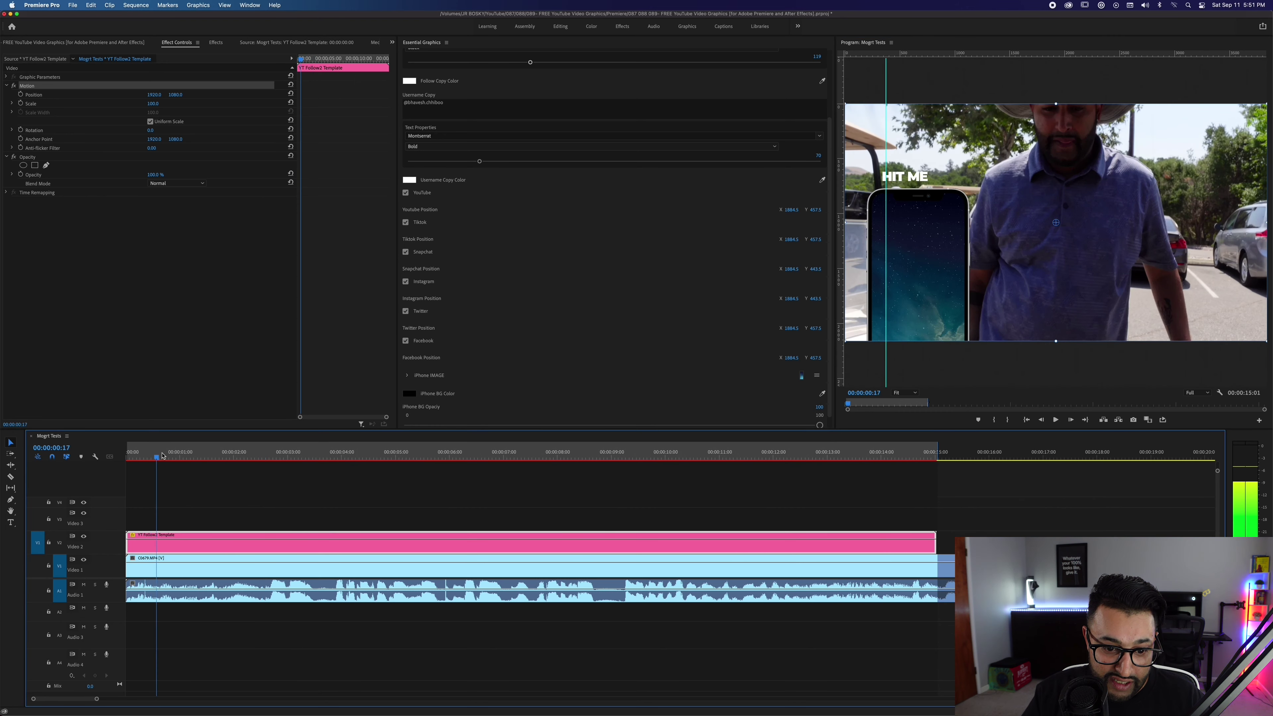
key("cmd+k")
key("Left")
key("Left")
key("Left")
key("Left")
key("Left")
key("Left")
key("Left")
key("Left")
key("Left")
key("Left")
key("Left")
key("Left")
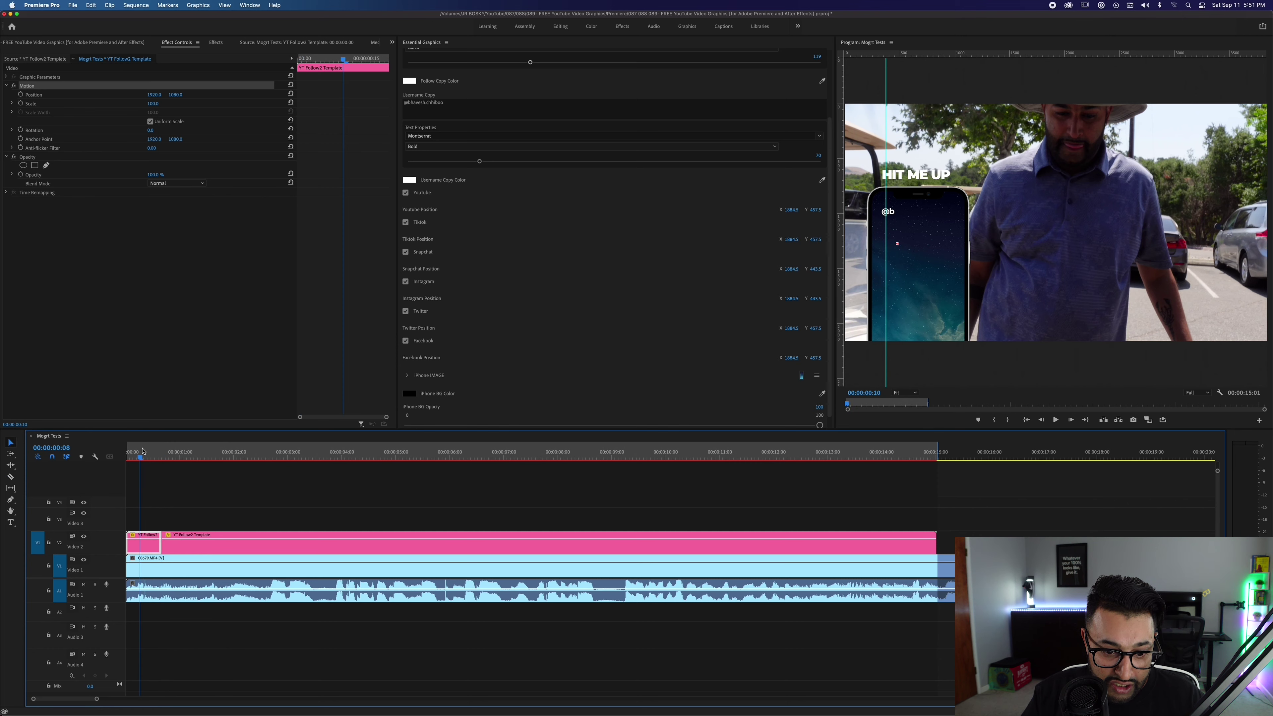
left_click(405, 341)
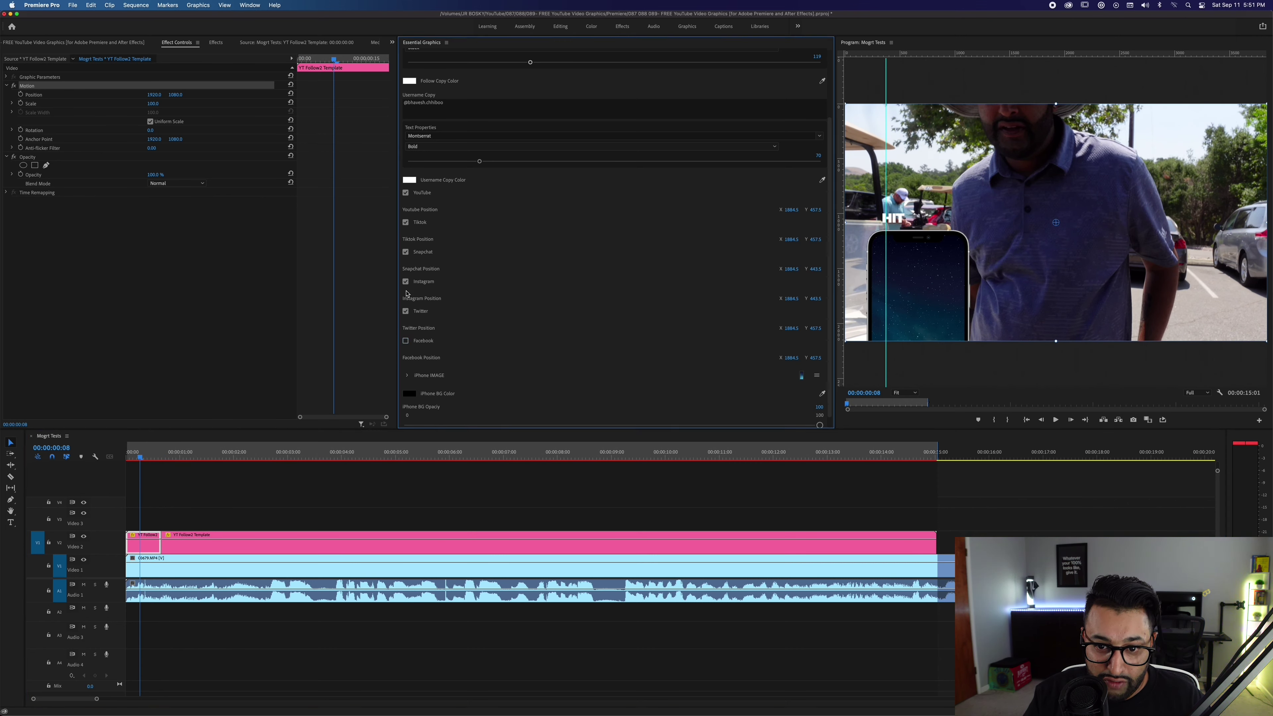
left_click(407, 312)
left_click(406, 223)
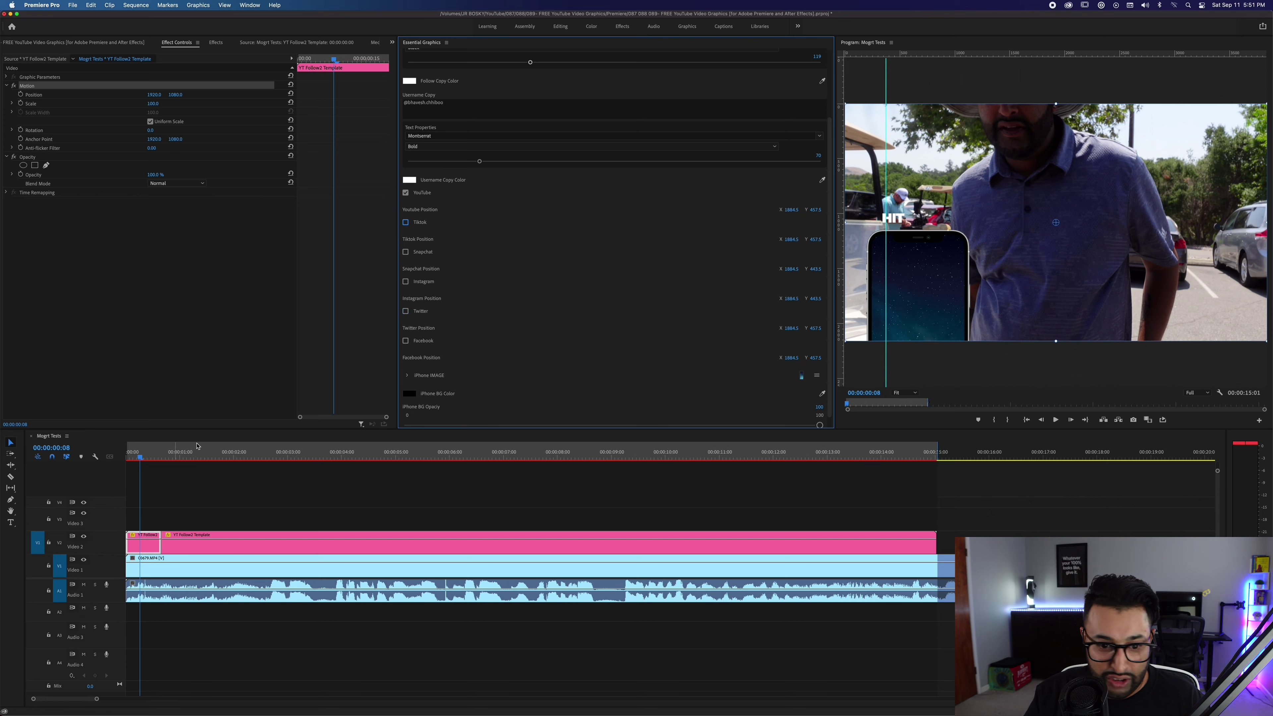
left_click_drag(155, 454, 188, 459)
left_click(303, 547)
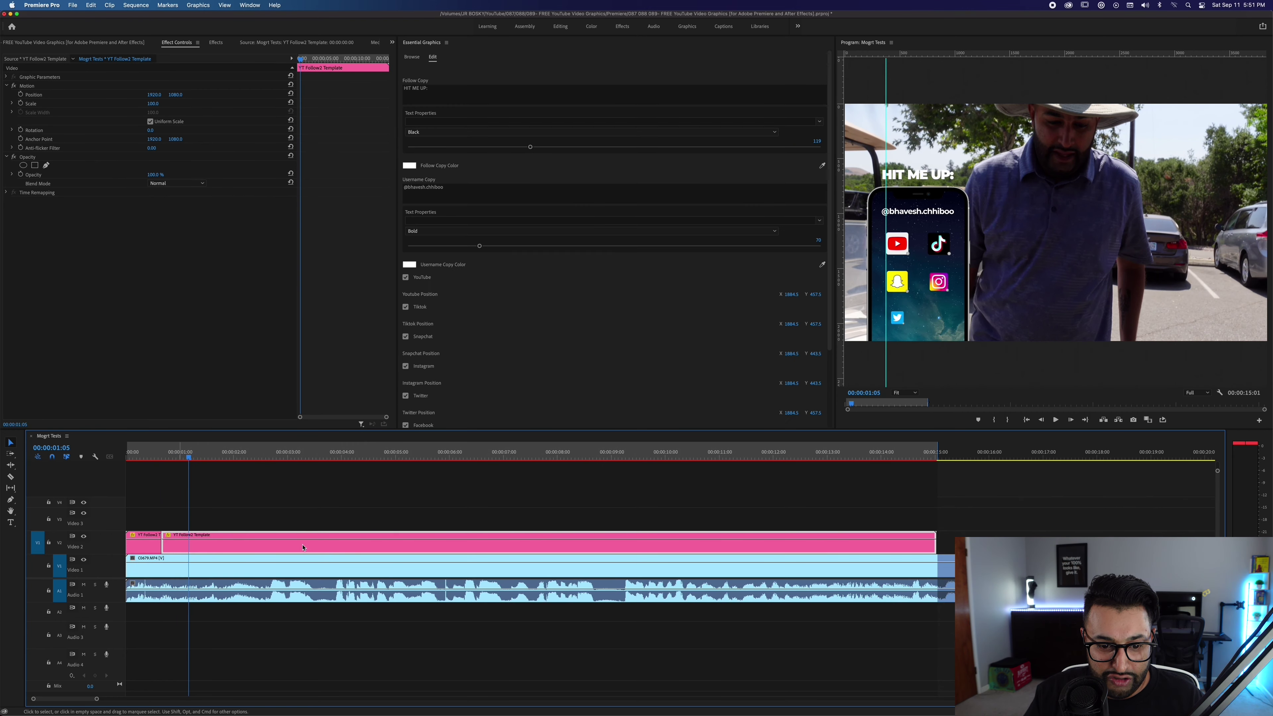
left_click_drag(303, 547, 436, 547)
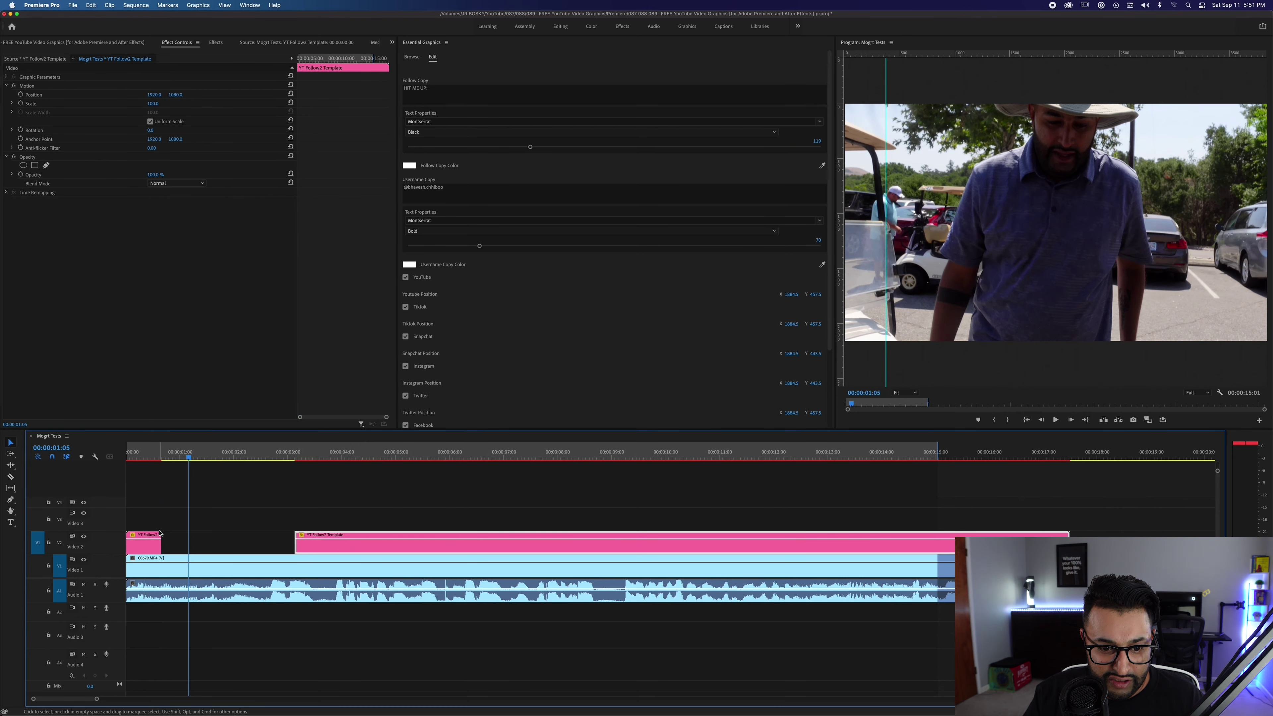
left_click_drag(160, 533, 247, 533)
left_click_drag(197, 427, 213, 463)
left_click(203, 567)
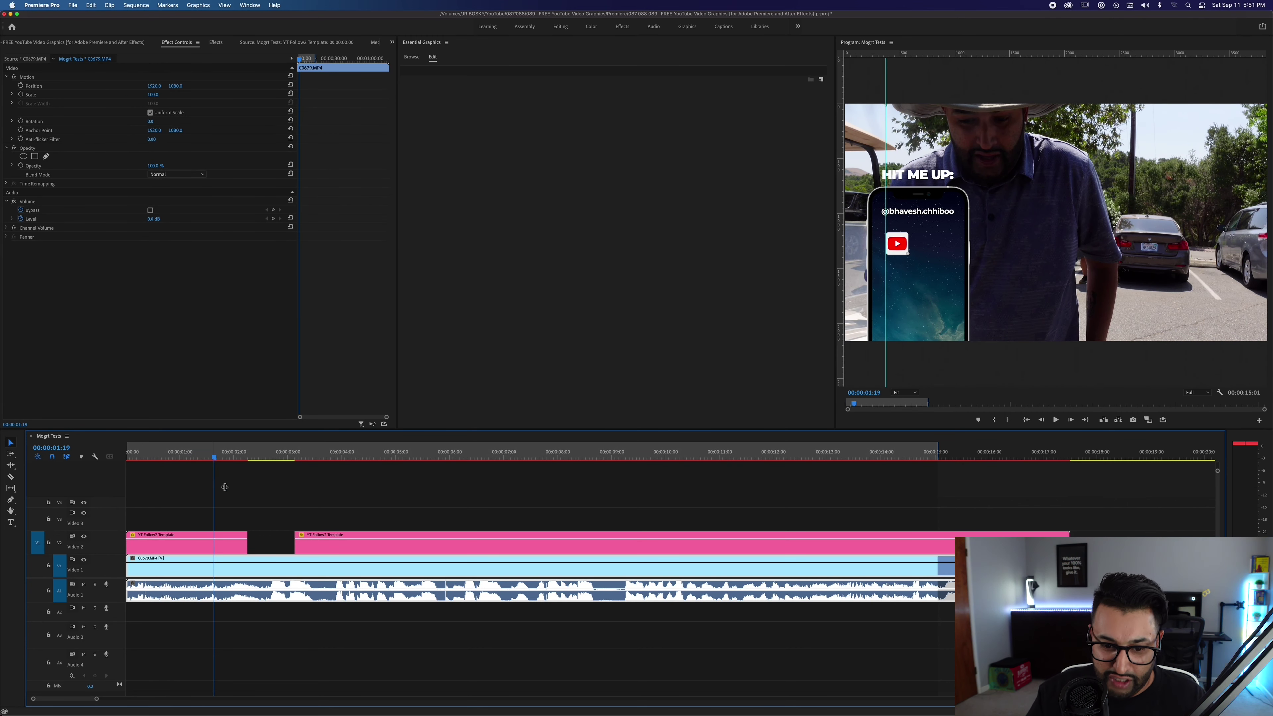
left_click_drag(322, 548, 275, 549)
left_click(295, 455)
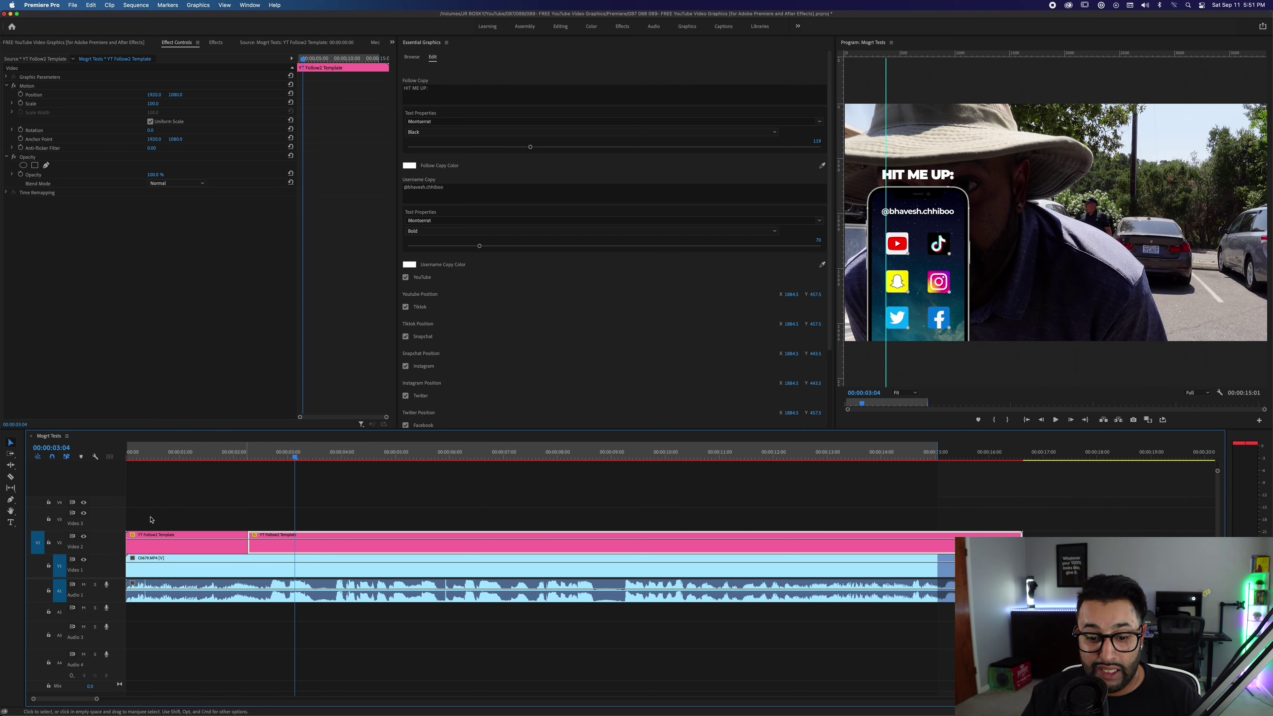
key("super+z")
key("super+z")
key("super+z")
key("super+z")
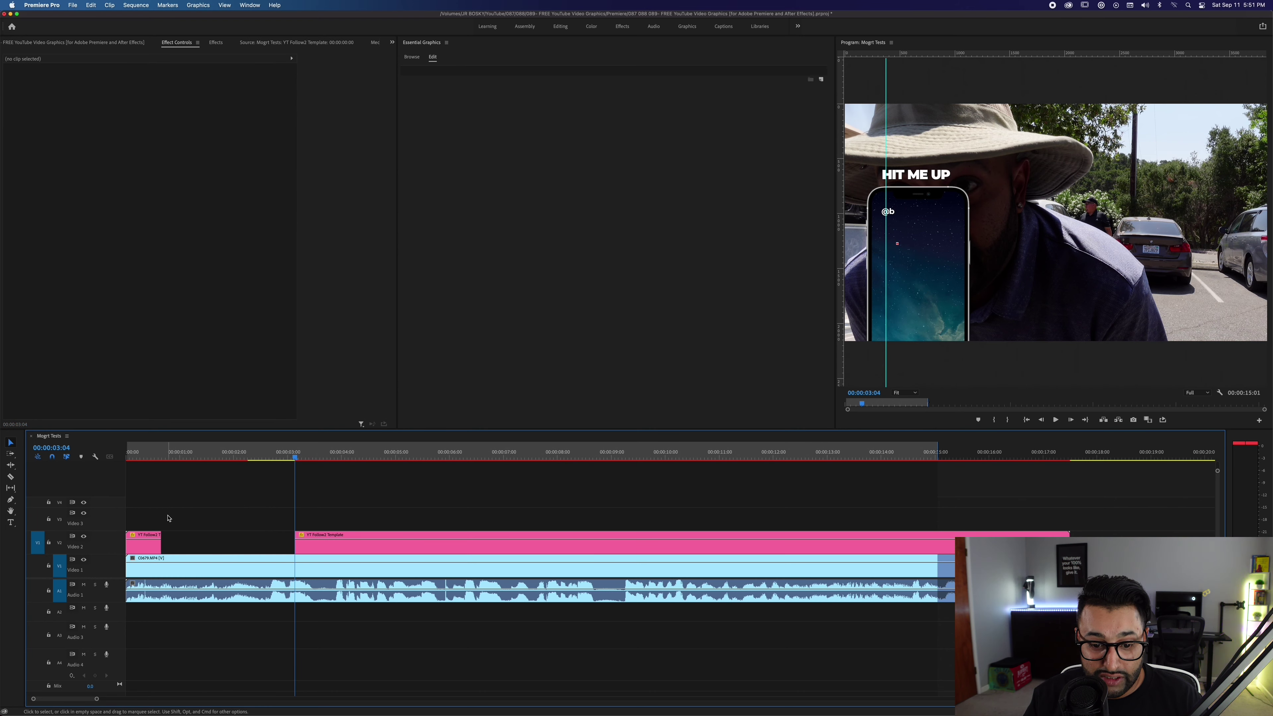
key("super+z")
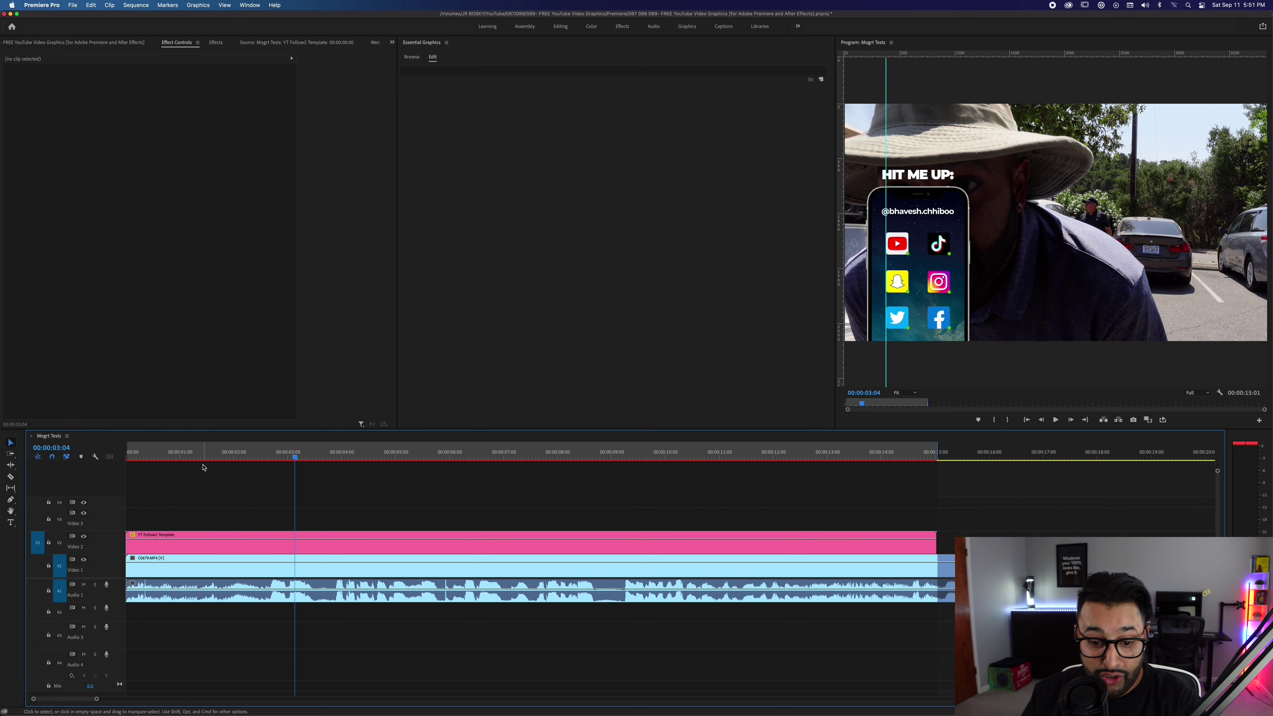
Select the YT Follow2 Template clip and expand its iPhone IMAGE group in Essential Graphics.
left_click(198, 543)
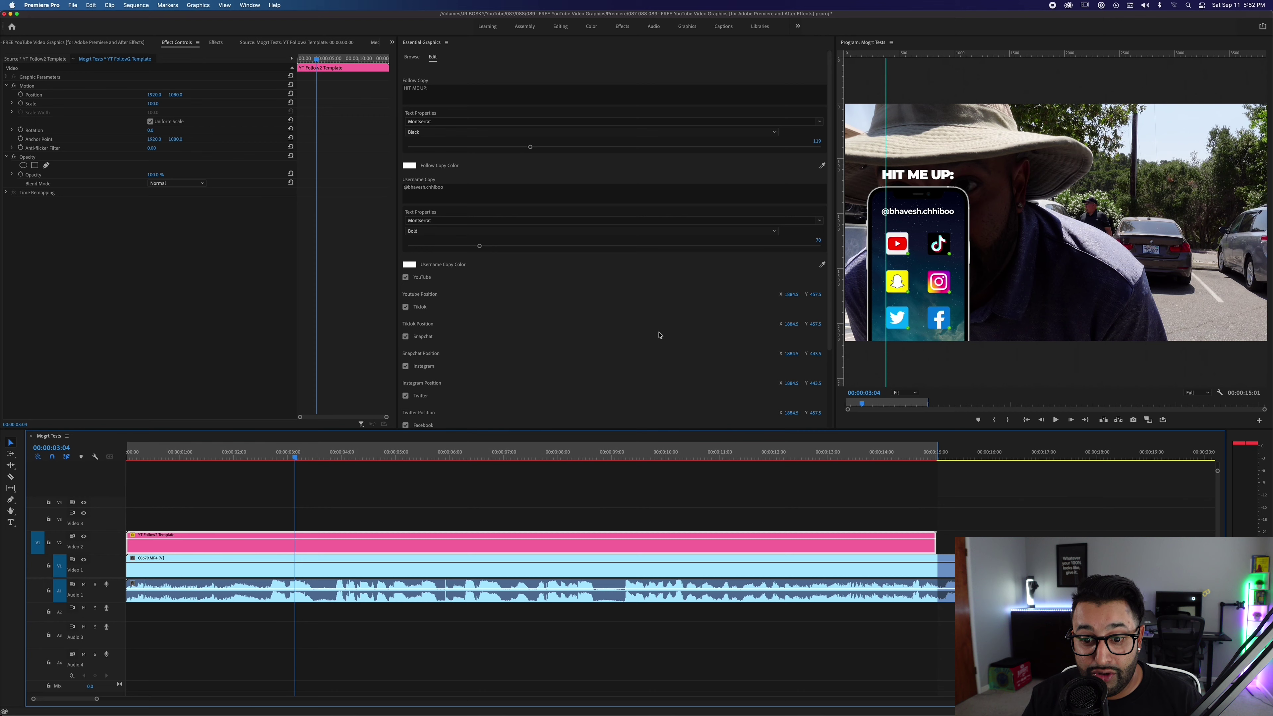
scroll(660, 335, "down", 4)
left_click(422, 359)
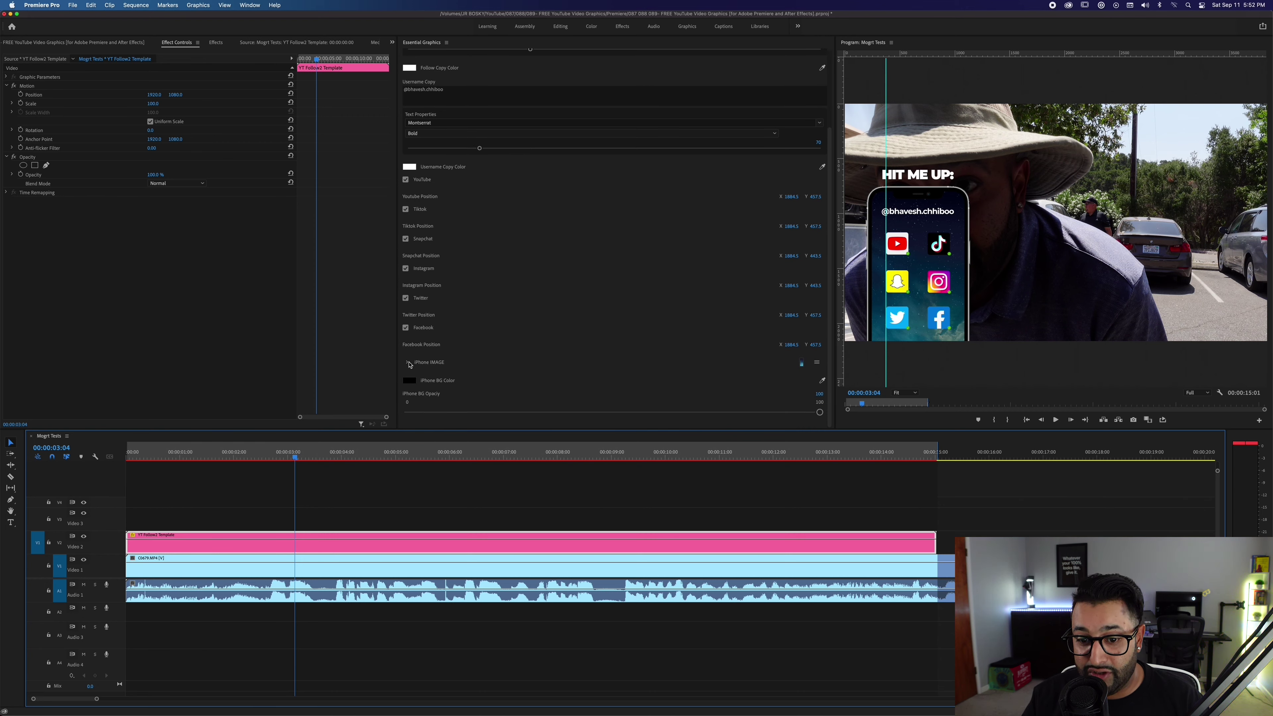
scroll(436, 361, "down", 6)
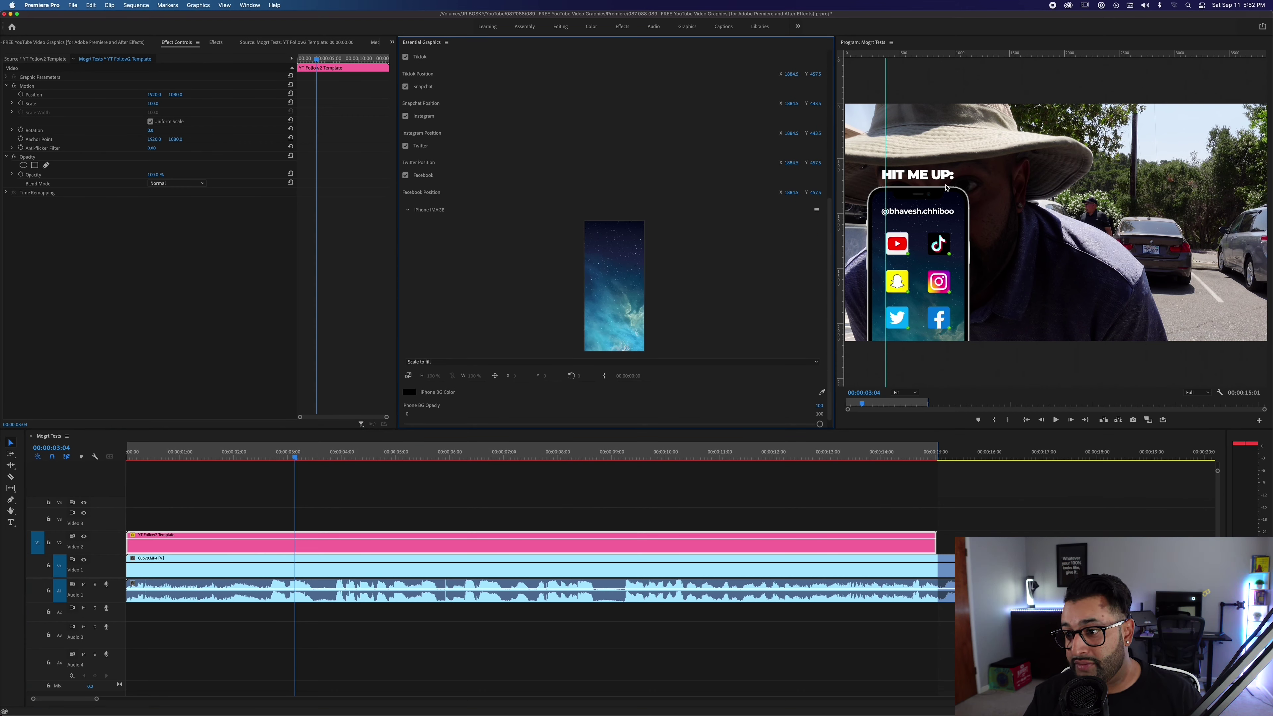
scroll(431, 392, "down", 1)
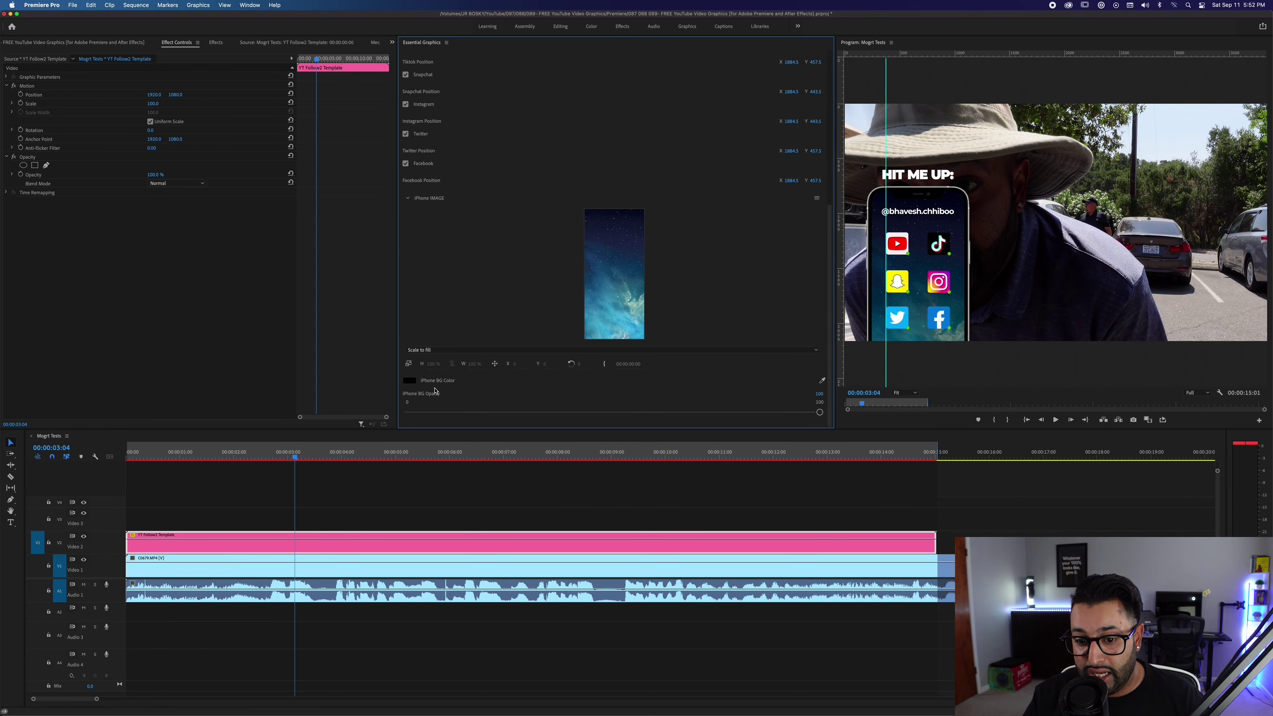